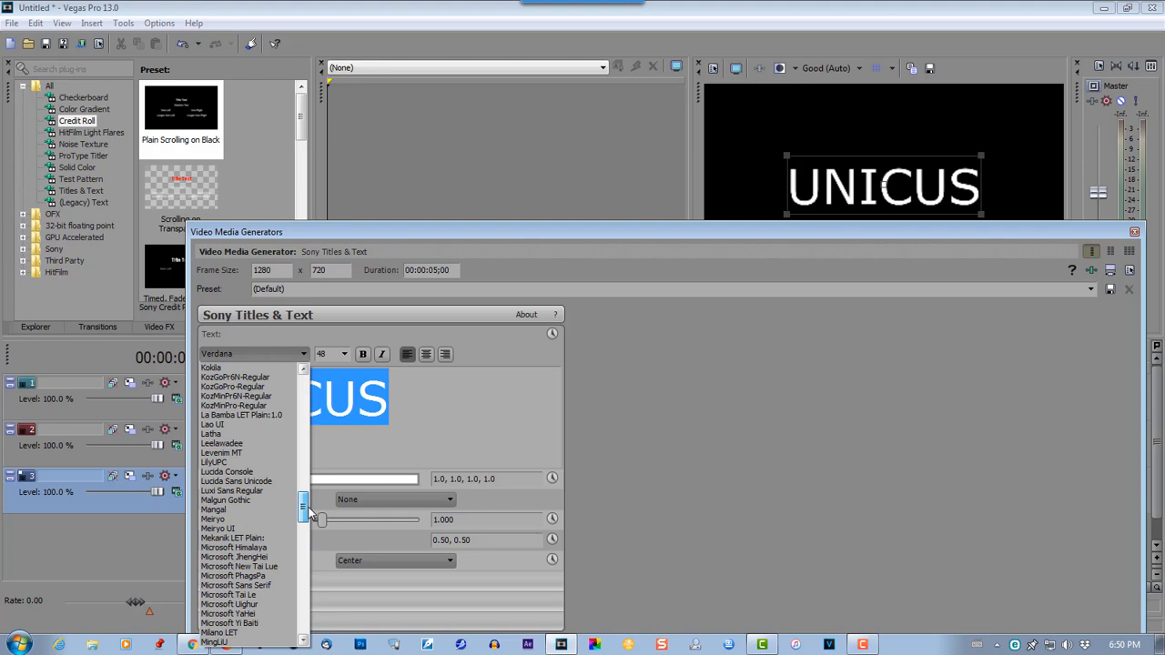
- Change the font of the UNICUS title text to Impact and close the title's generator settings
drag(309, 515, 307, 489)
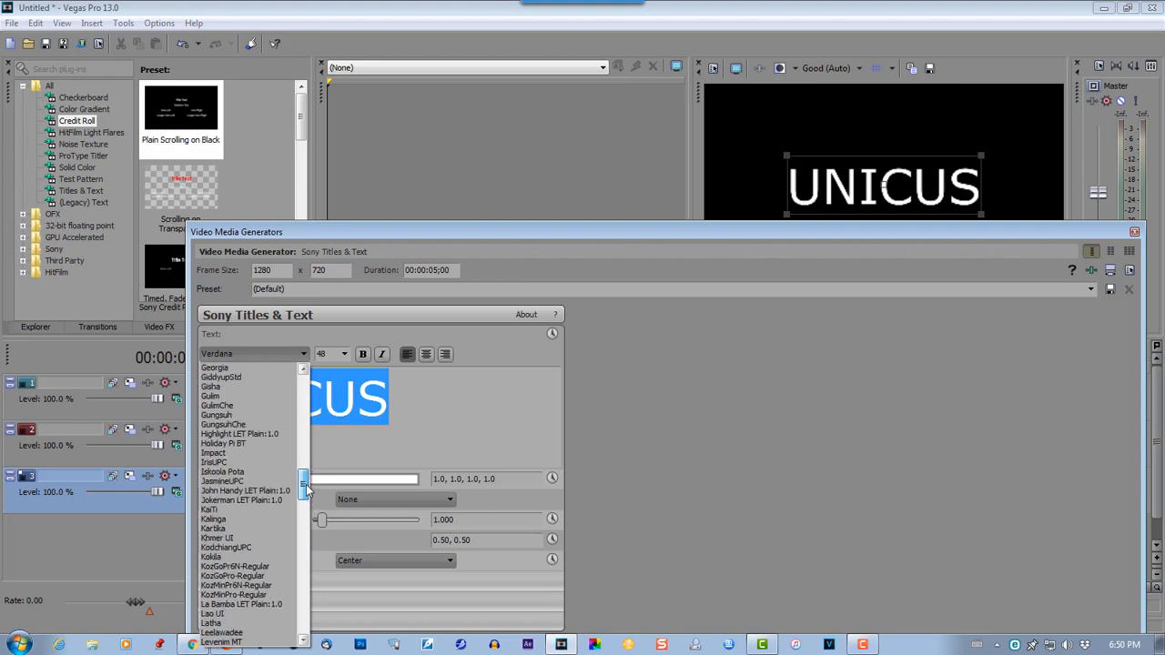
click(267, 452)
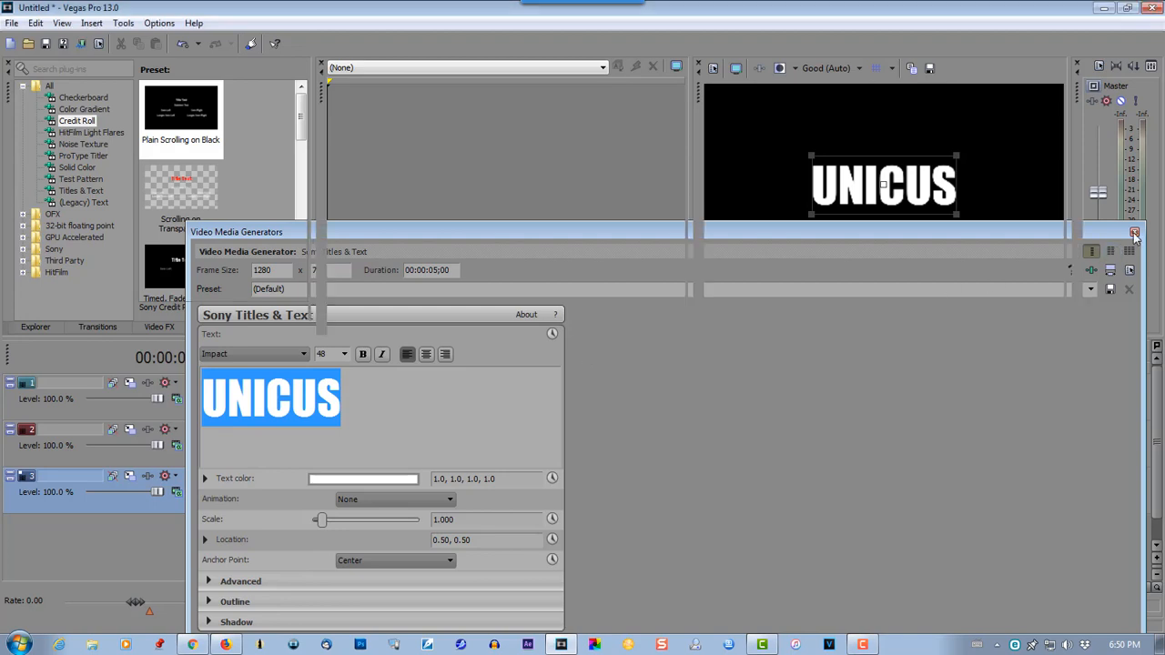
click(1134, 232)
- Extend the UNICUS title event on track 3 to about 6.6 seconds and move it to the start of the timeline
drag(437, 492, 481, 491)
drag(383, 494, 316, 494)
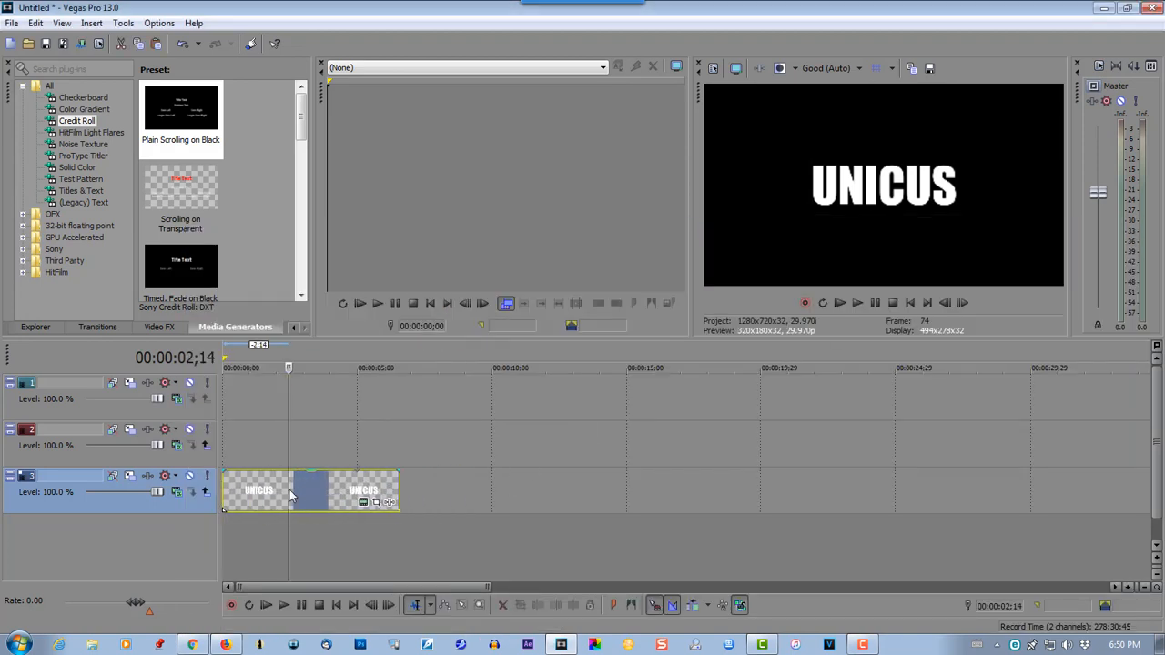
- Copy the UNICUS title event onto track 2 and align the copy with the start of the timeline
right_click(258, 494)
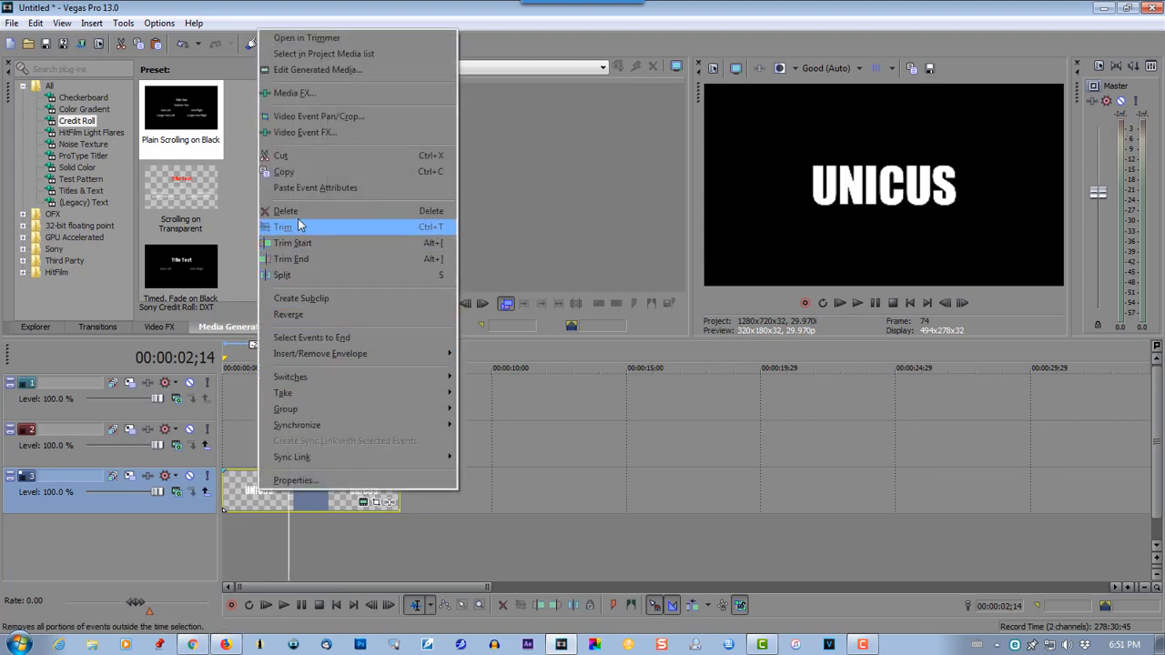
click(295, 173)
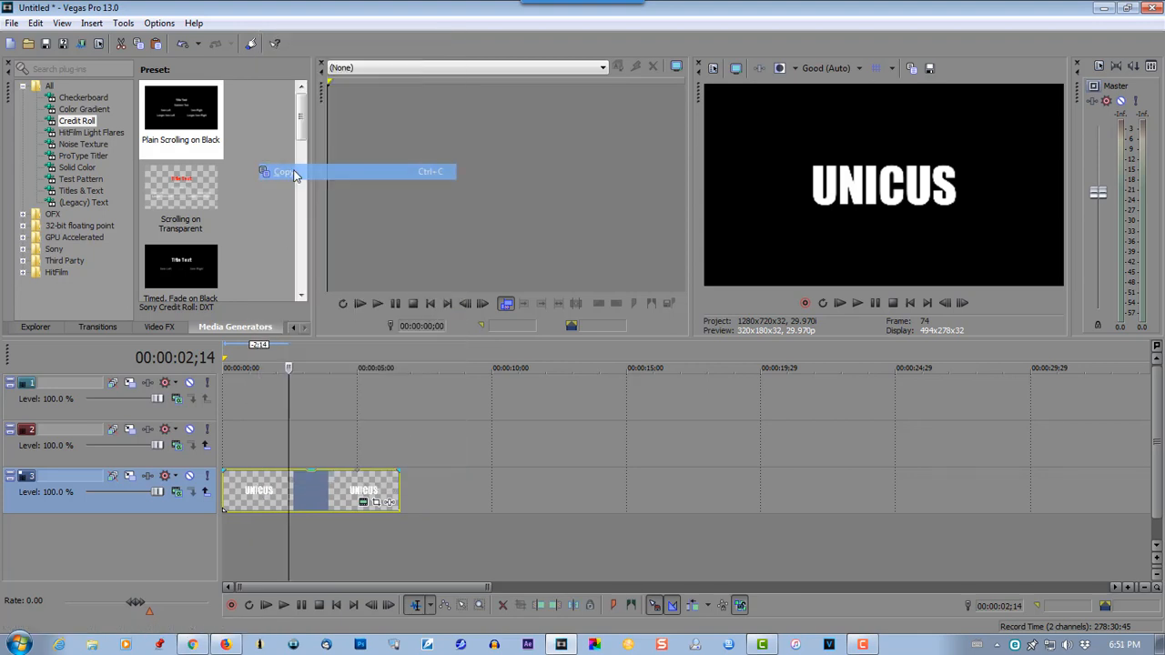
right_click(246, 440)
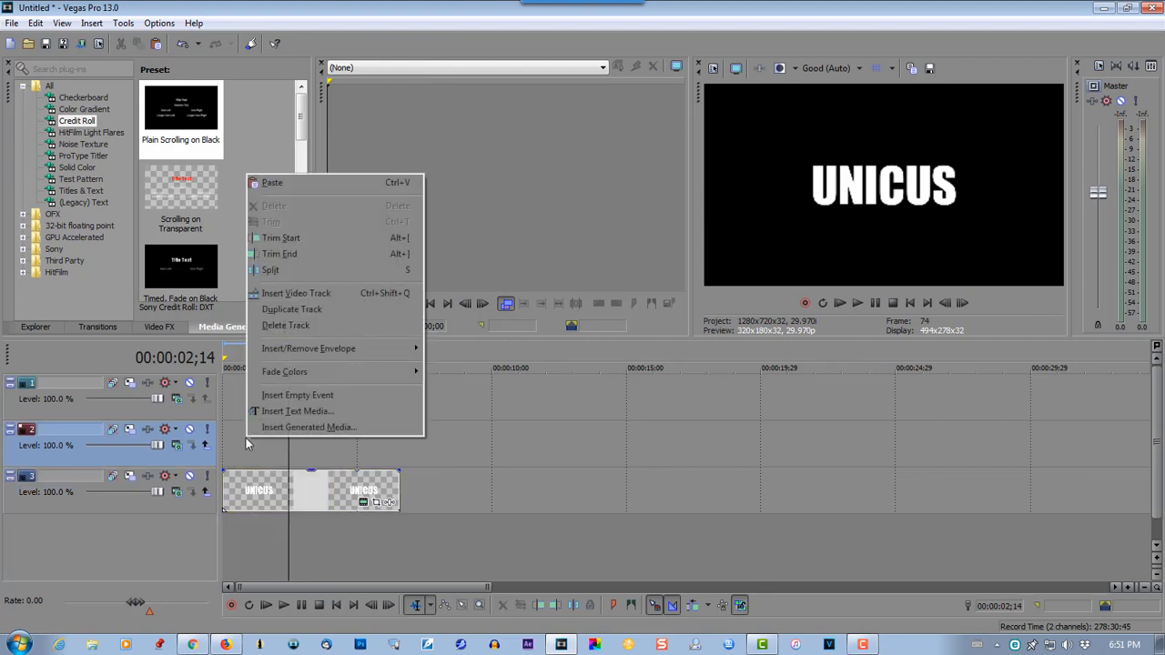
click(272, 182)
click(681, 281)
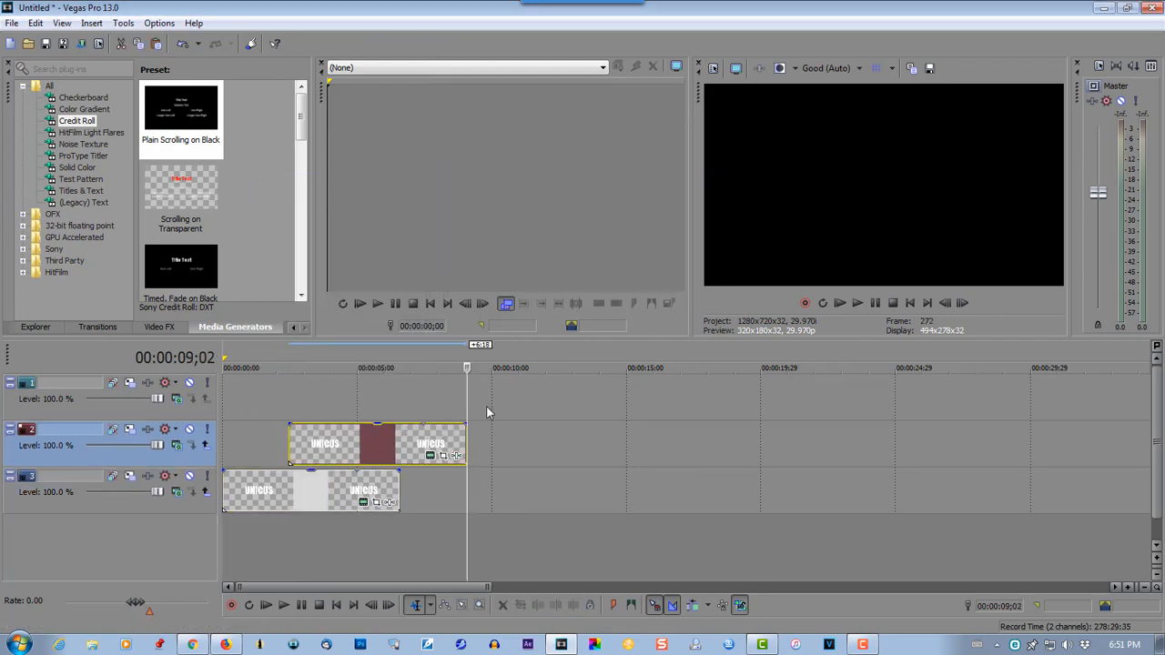
drag(414, 443, 332, 444)
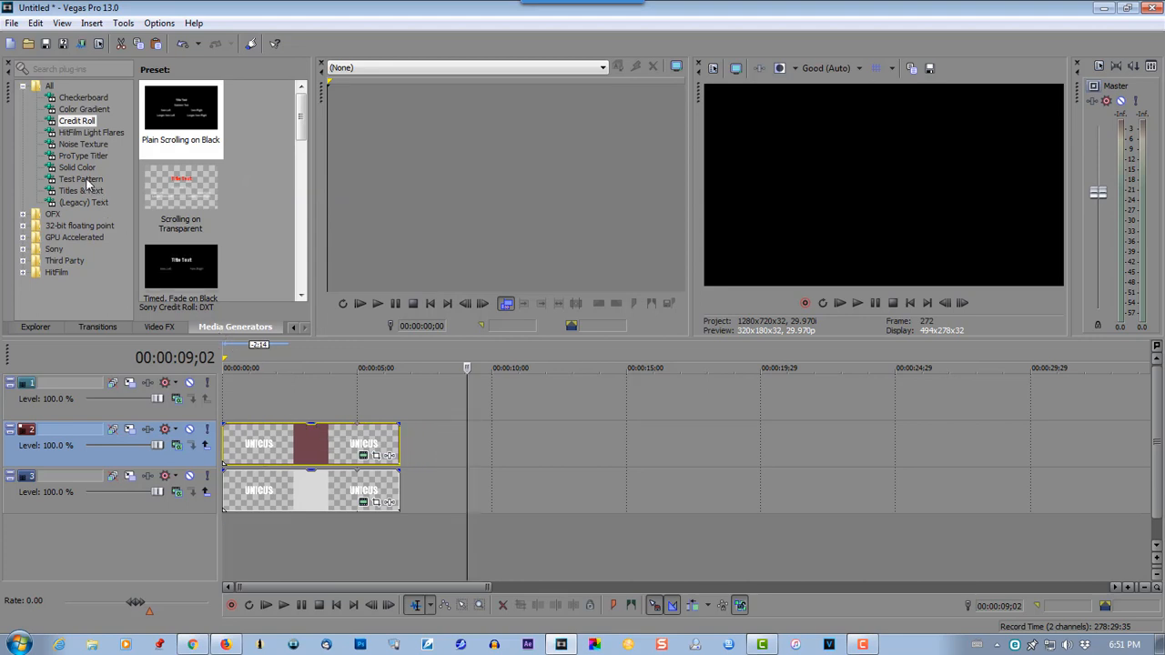
- Add an SMPTE Bars (NTSC) test pattern at the start of track 1 and trim it to the length of the titles
click(86, 180)
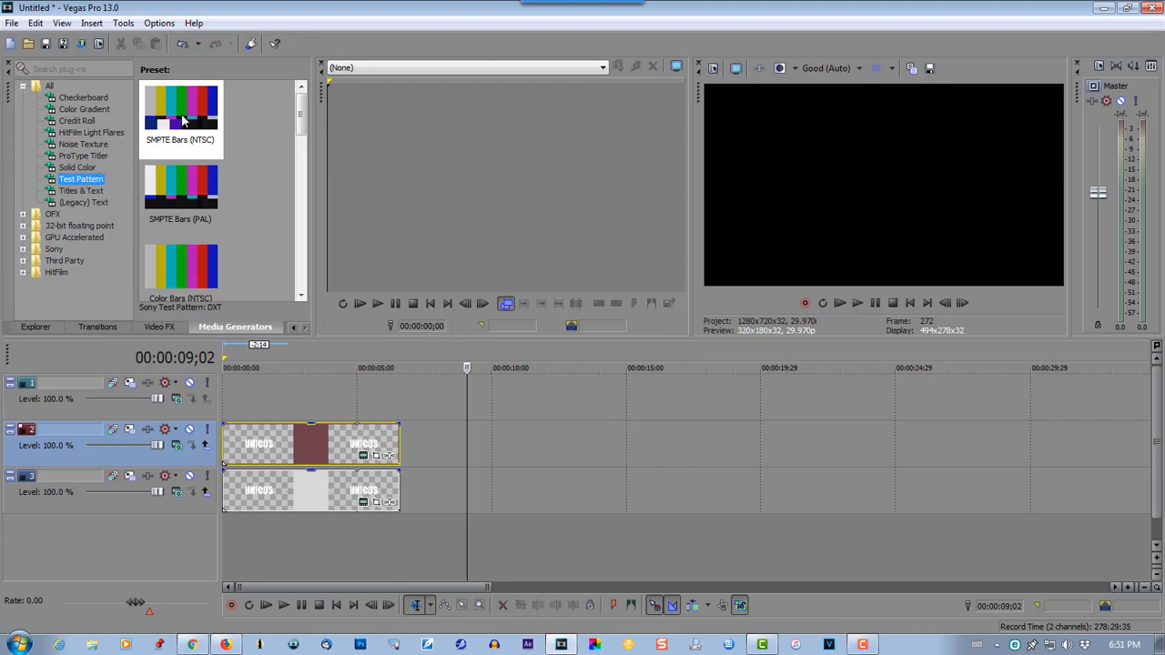
drag(175, 111, 223, 410)
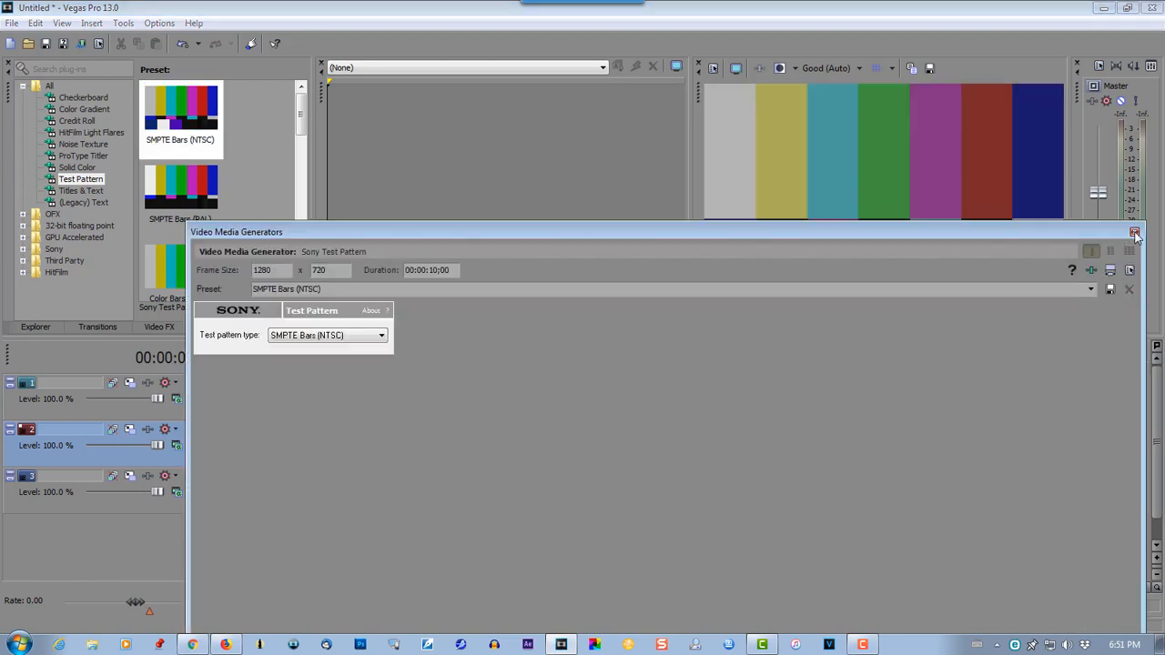
click(1135, 234)
drag(492, 398, 401, 398)
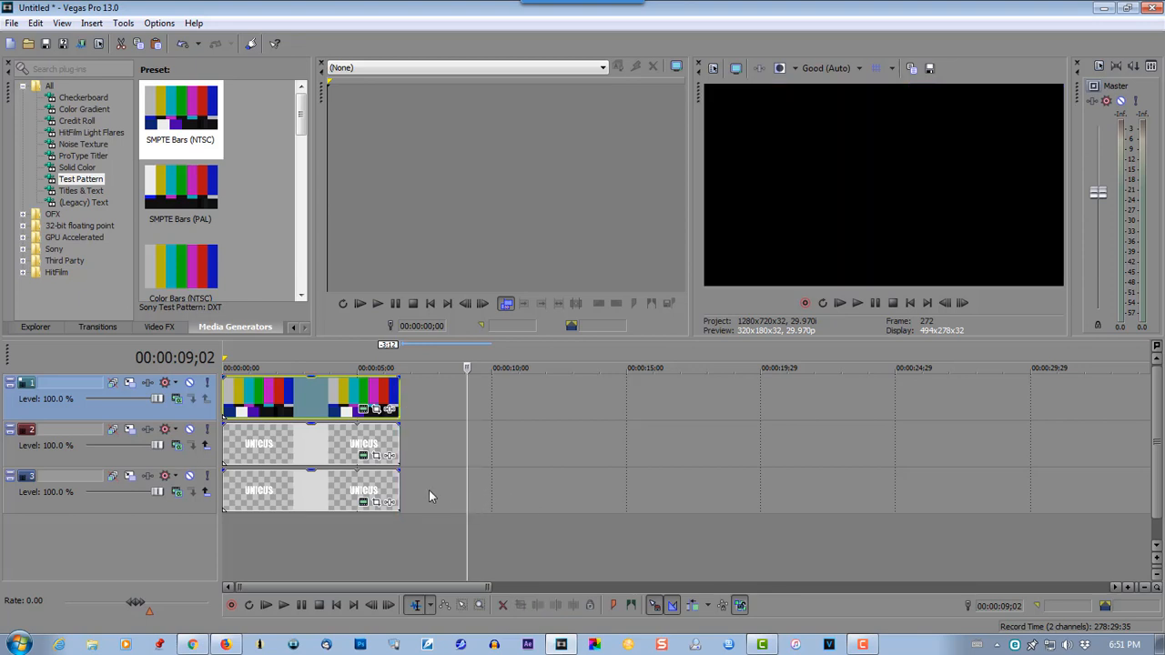
- Apply the TV Simulator effect's Reset to None preset to the test pattern, with Line sync and Vertical sync at 0
click(153, 330)
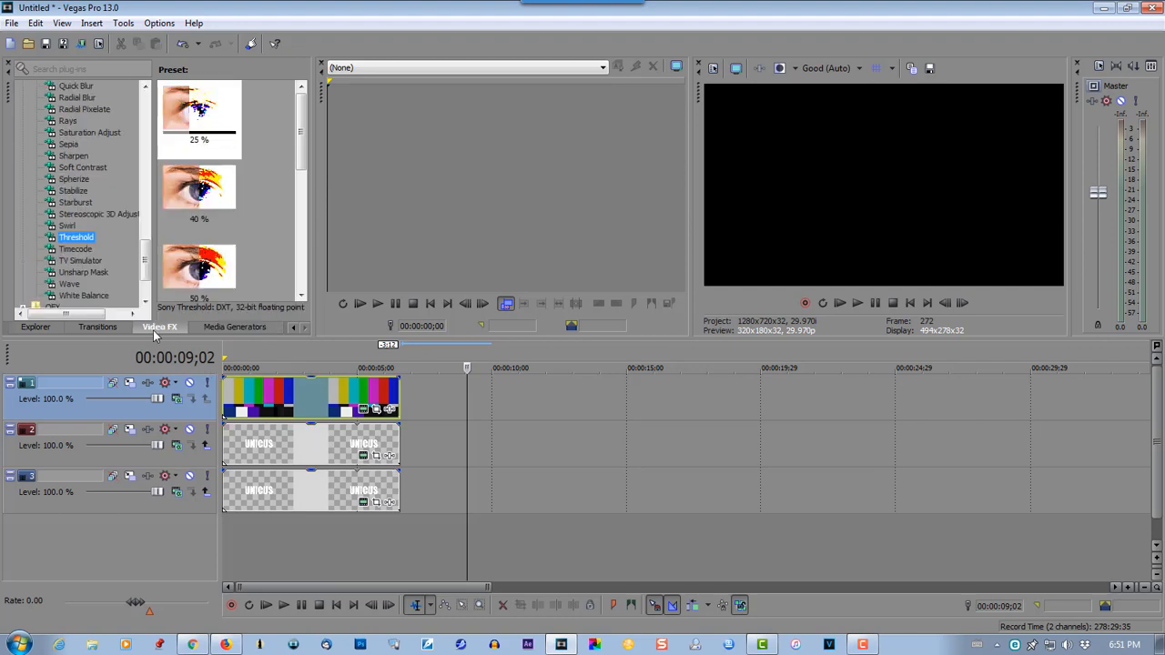
click(80, 261)
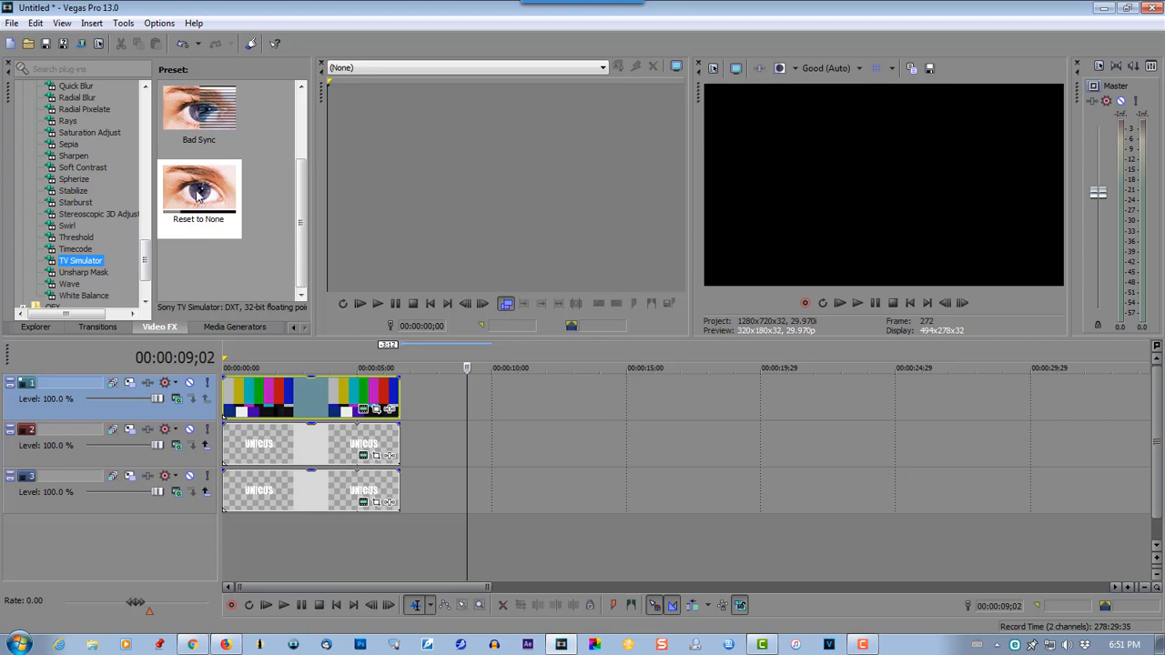
drag(198, 194, 247, 404)
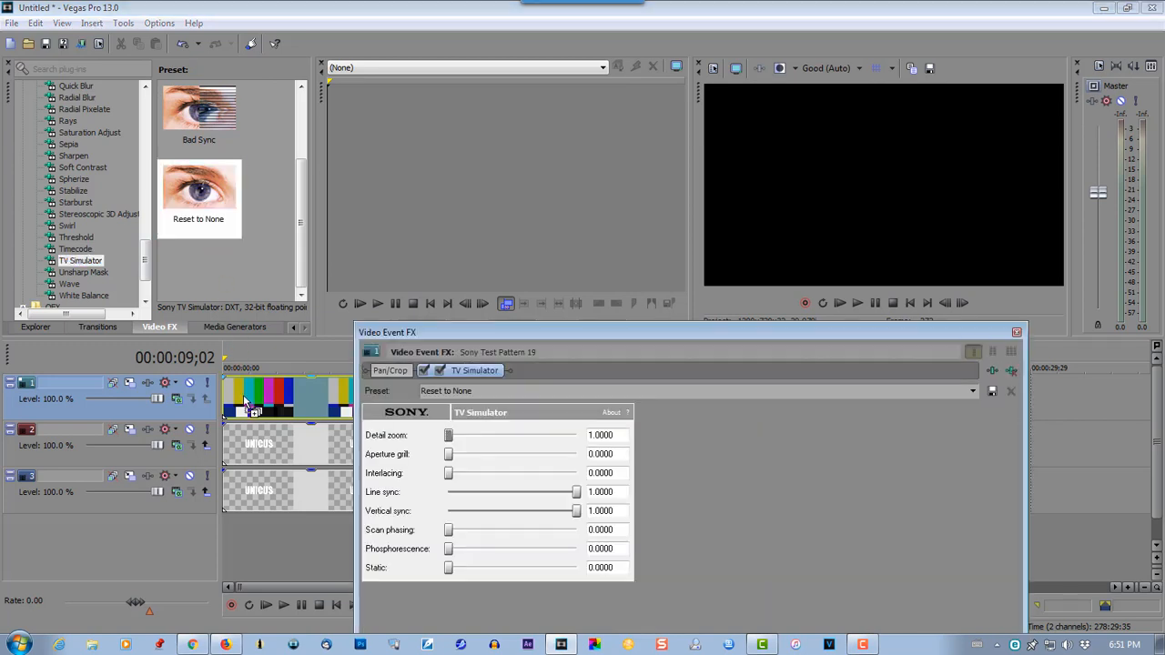
drag(575, 500, 446, 504)
drag(576, 515, 454, 516)
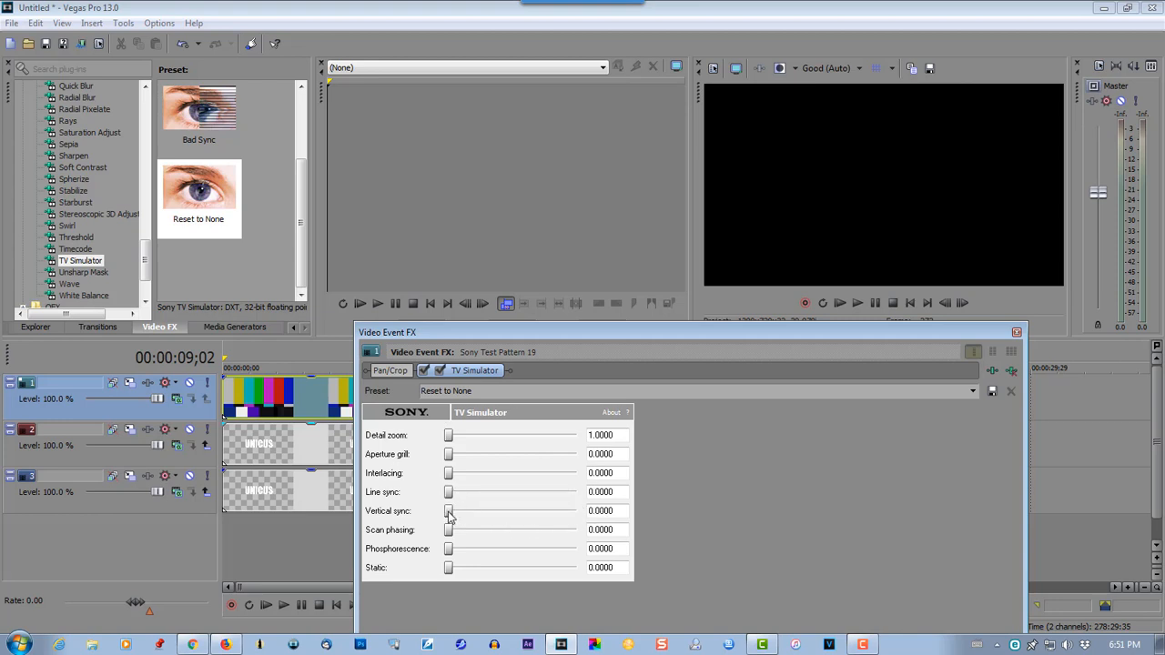
click(1016, 332)
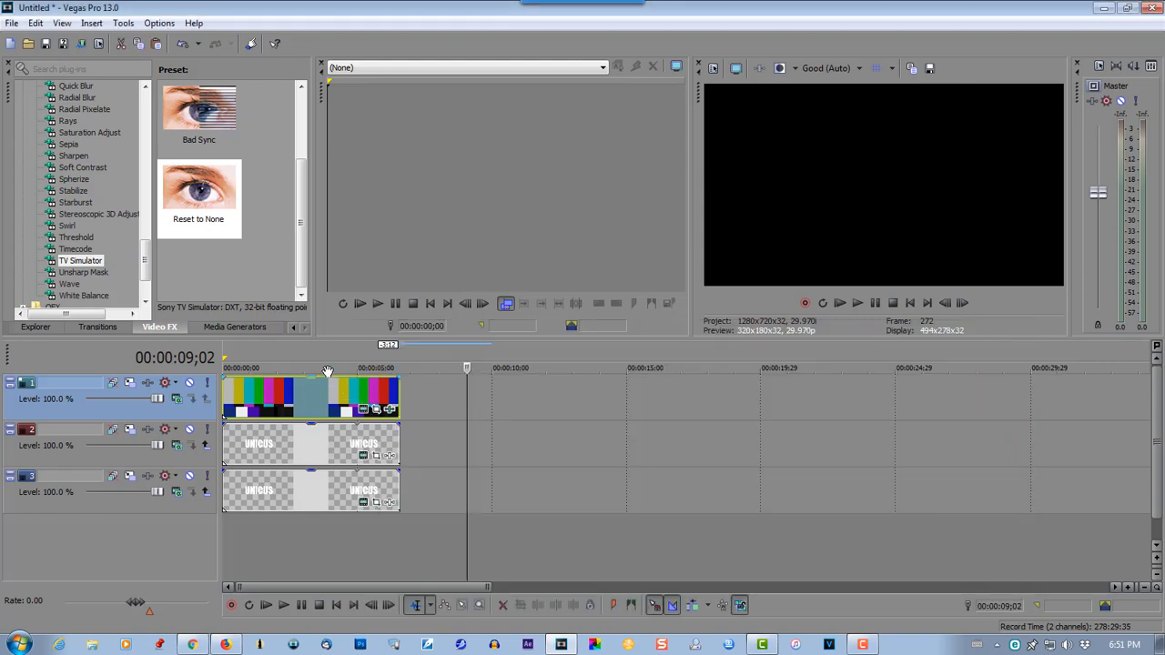
- Place the cursor at 00:00:02;29 and set track 1's compositing mode to a custom Sony Displacement Map
click(302, 354)
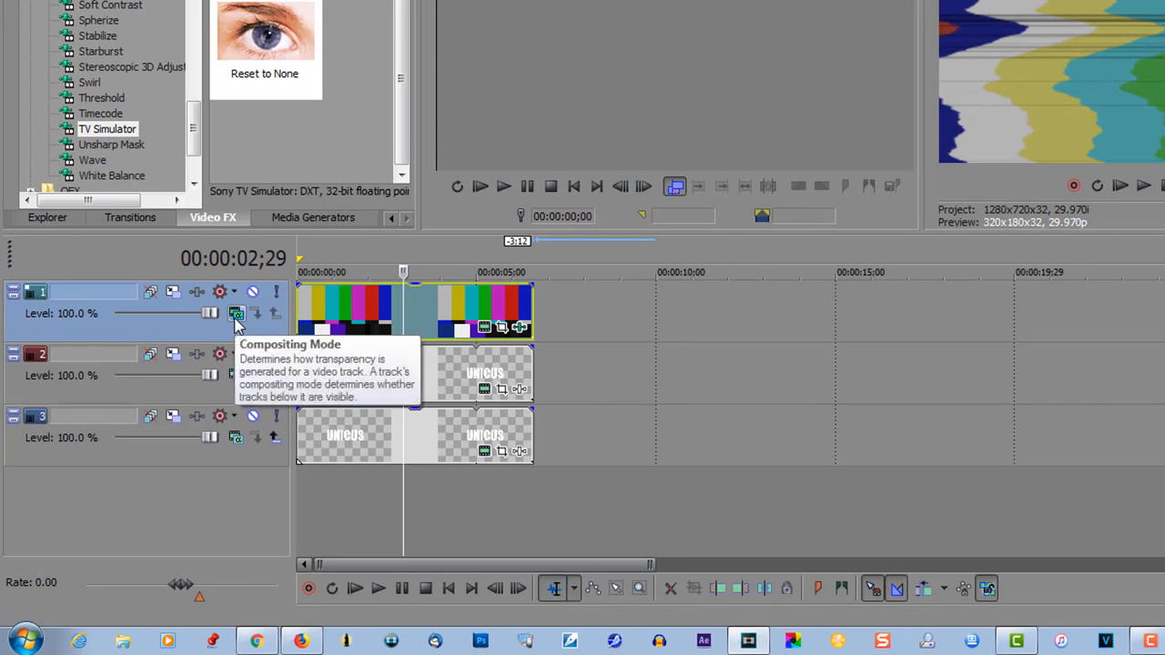
click(235, 314)
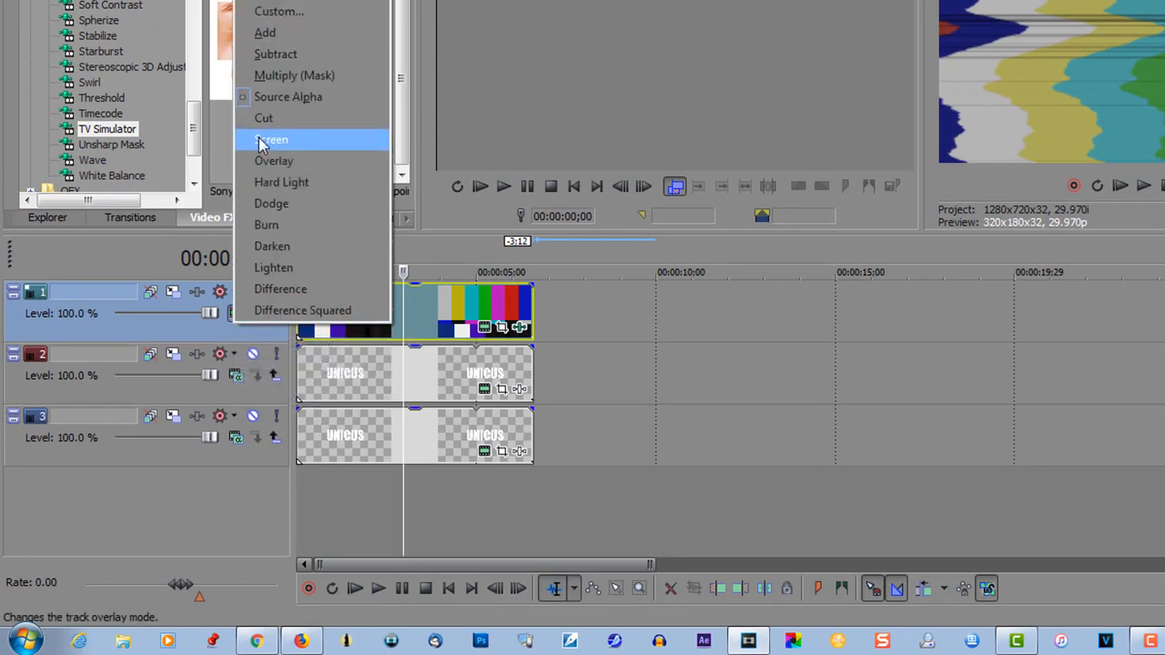
click(271, 13)
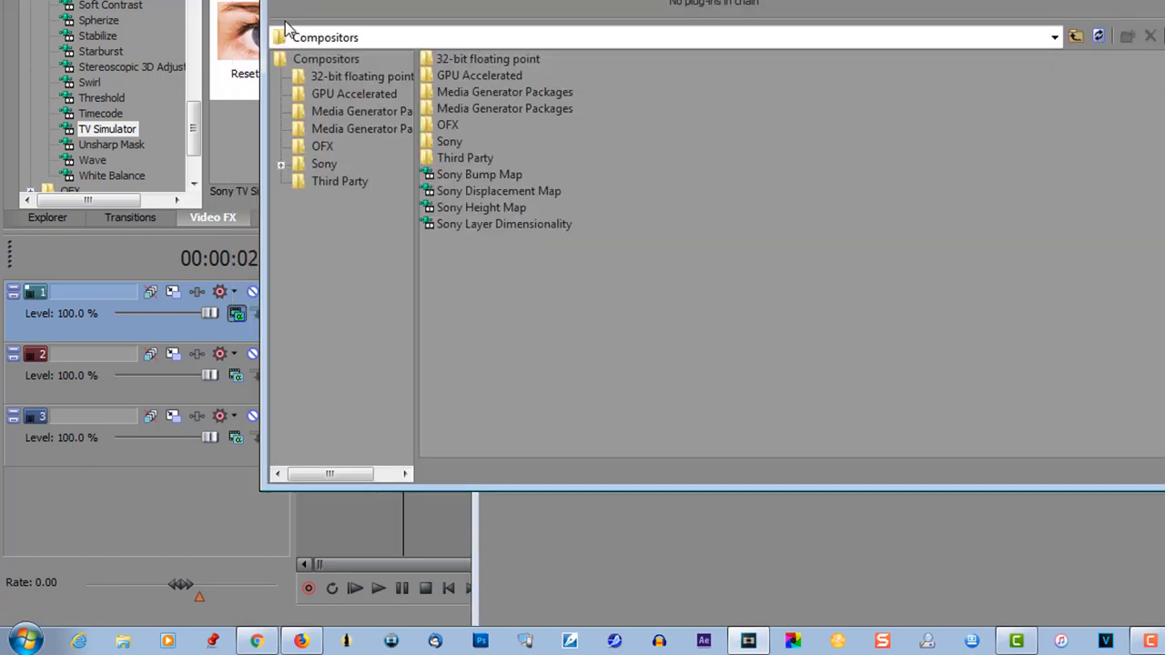
click(465, 192)
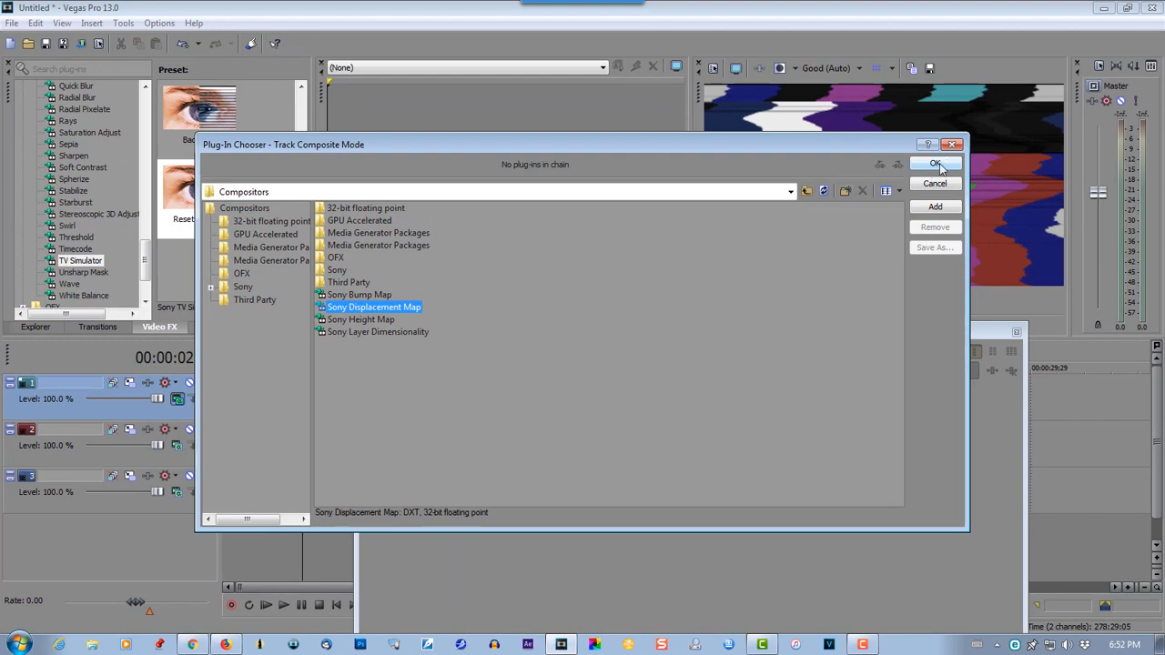
click(936, 163)
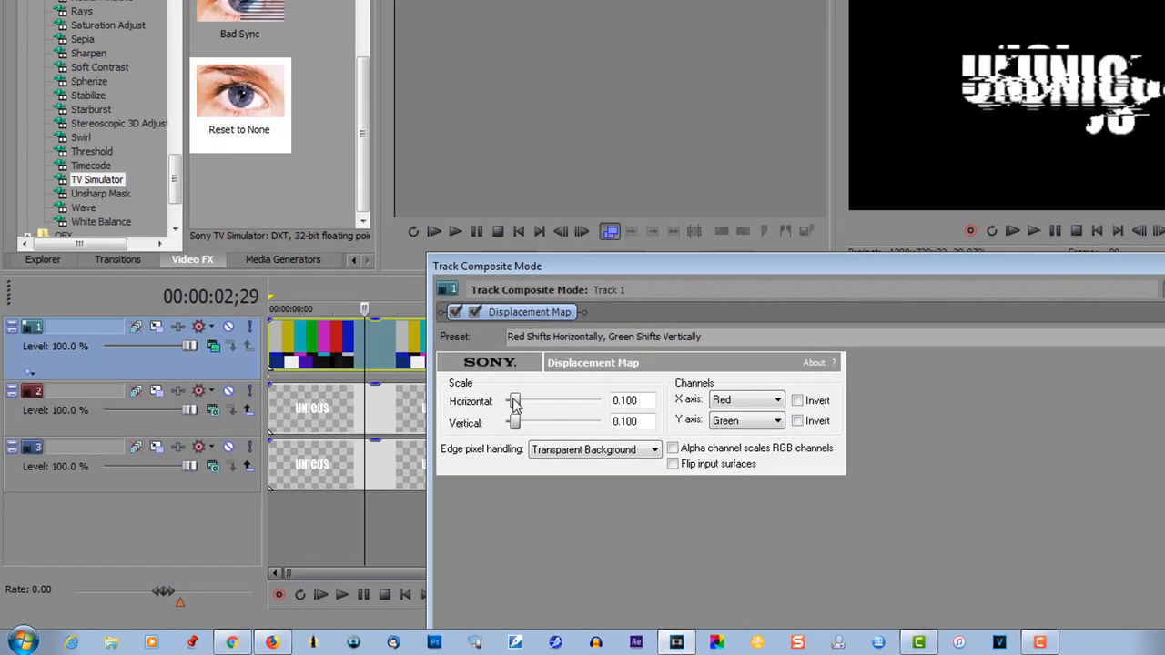
- Set the displacement map to horizontal scale 0.046, vertical scale 0.074 and Wrap Pixels Around, and enable Alpha channel scales RGB channels
drag(426, 445, 419, 444)
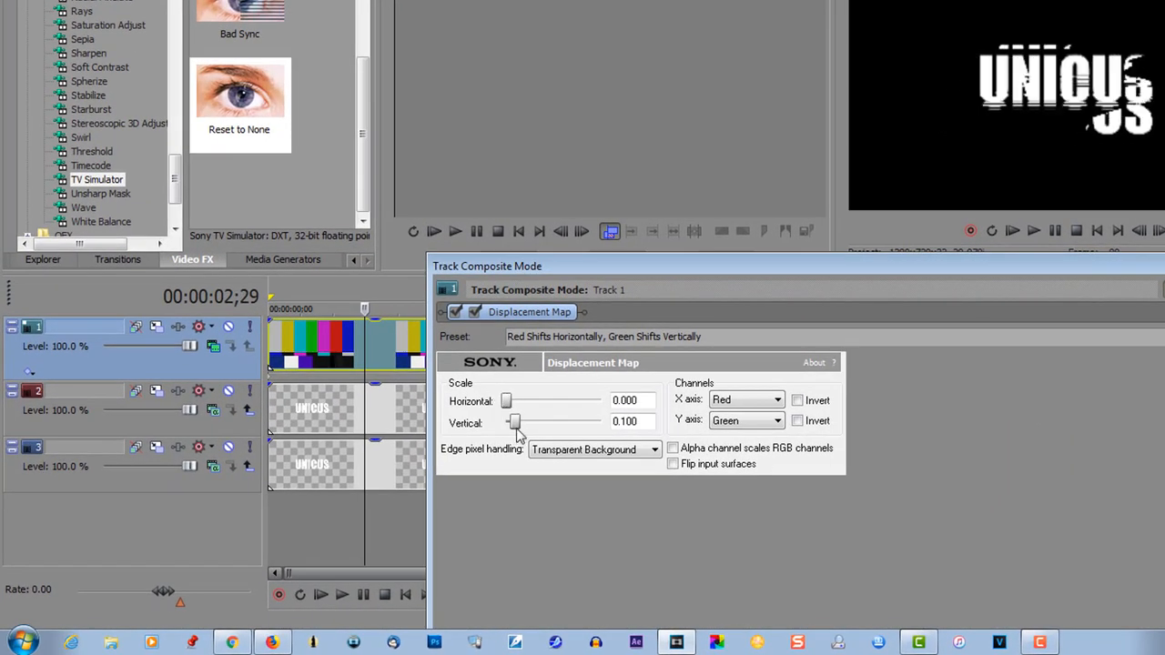
mouse_move(516, 433)
mouse_down()
mouse_move(506, 433)
mouse_move(511, 404)
mouse_move(514, 430)
mouse_up()
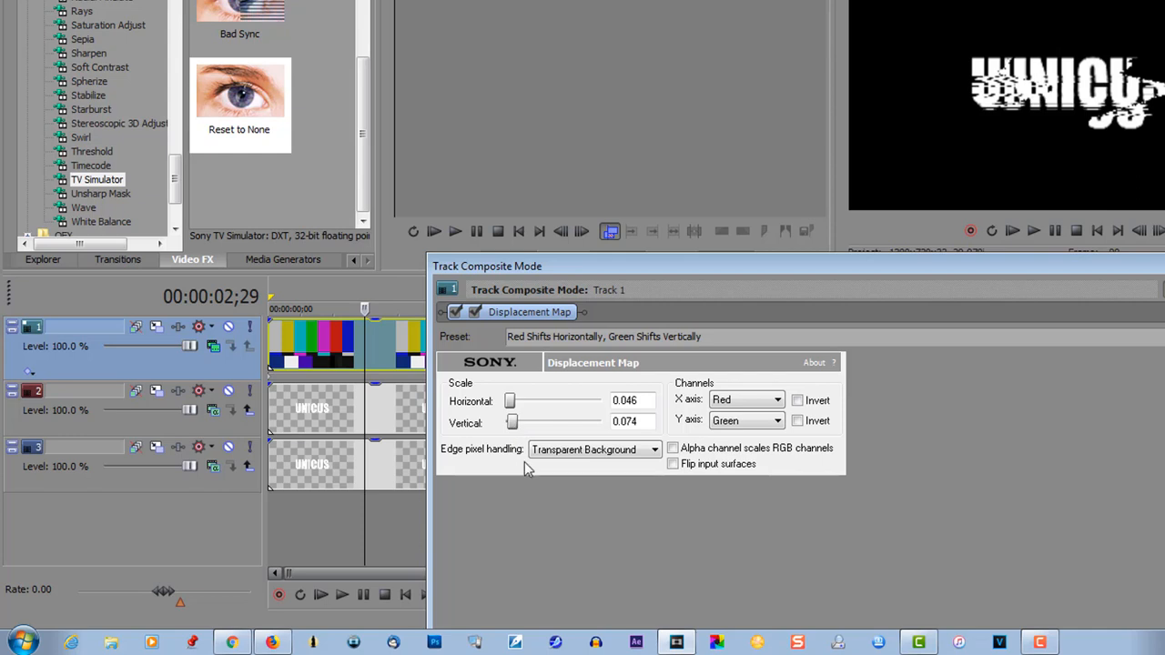
click(561, 455)
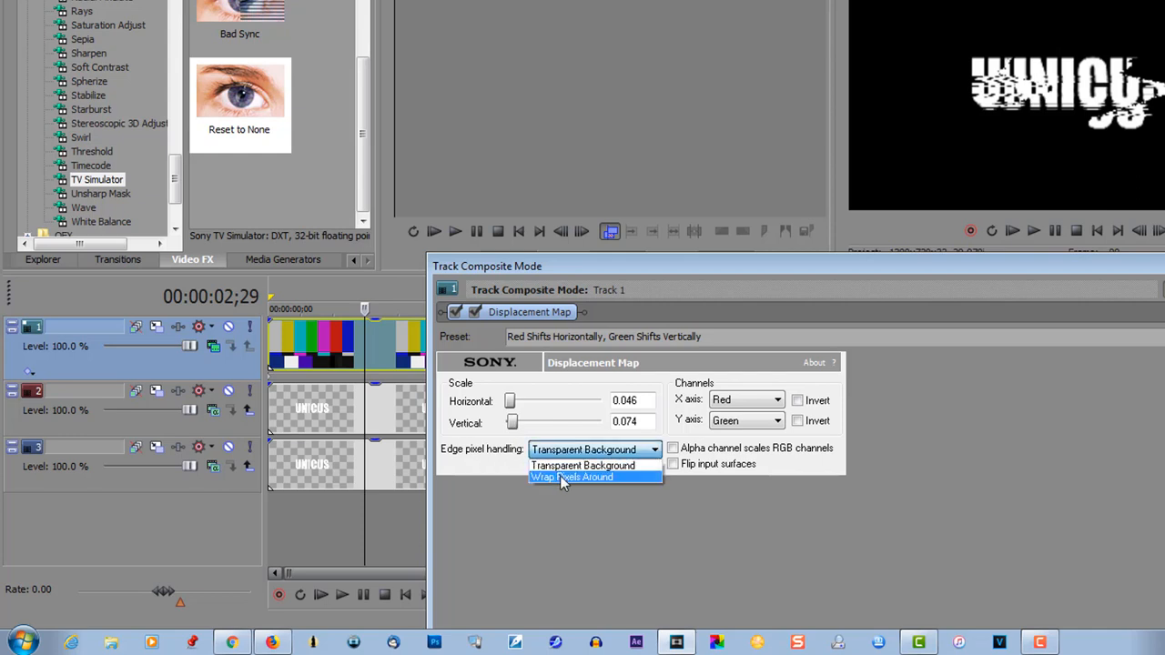
click(561, 478)
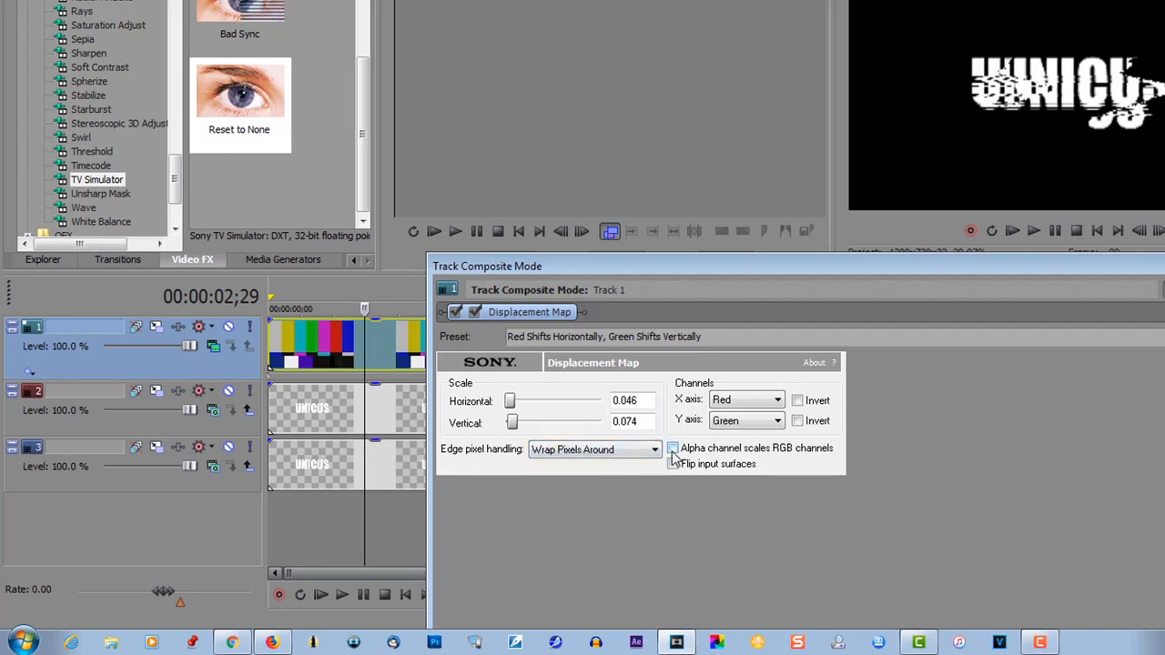
click(672, 449)
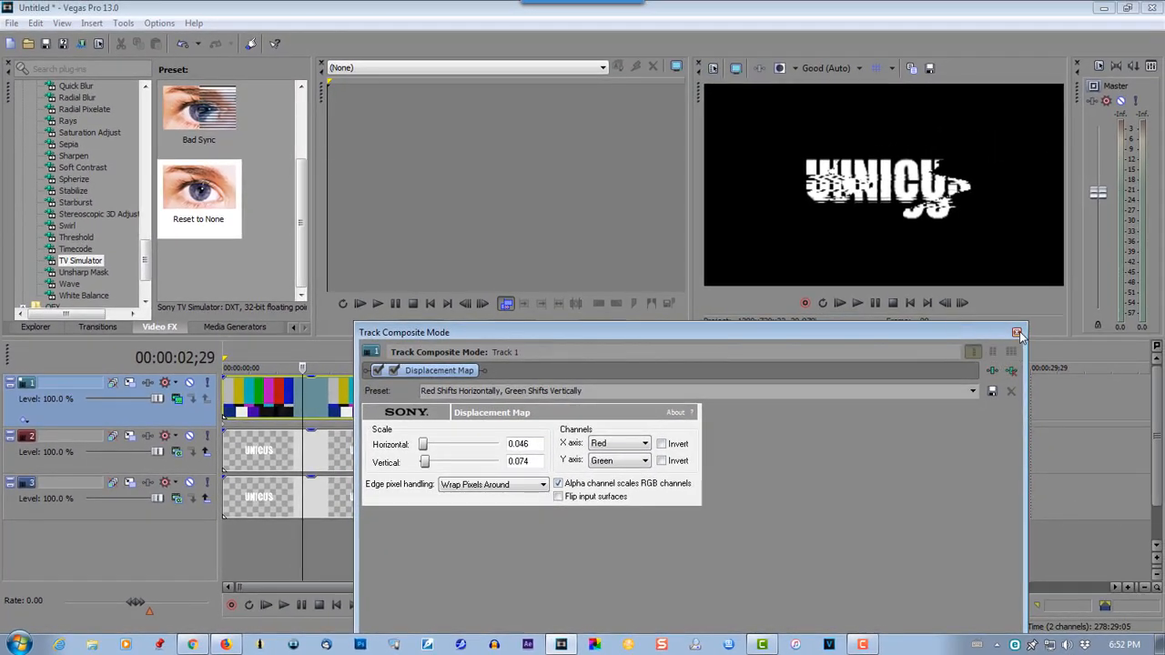
click(1016, 333)
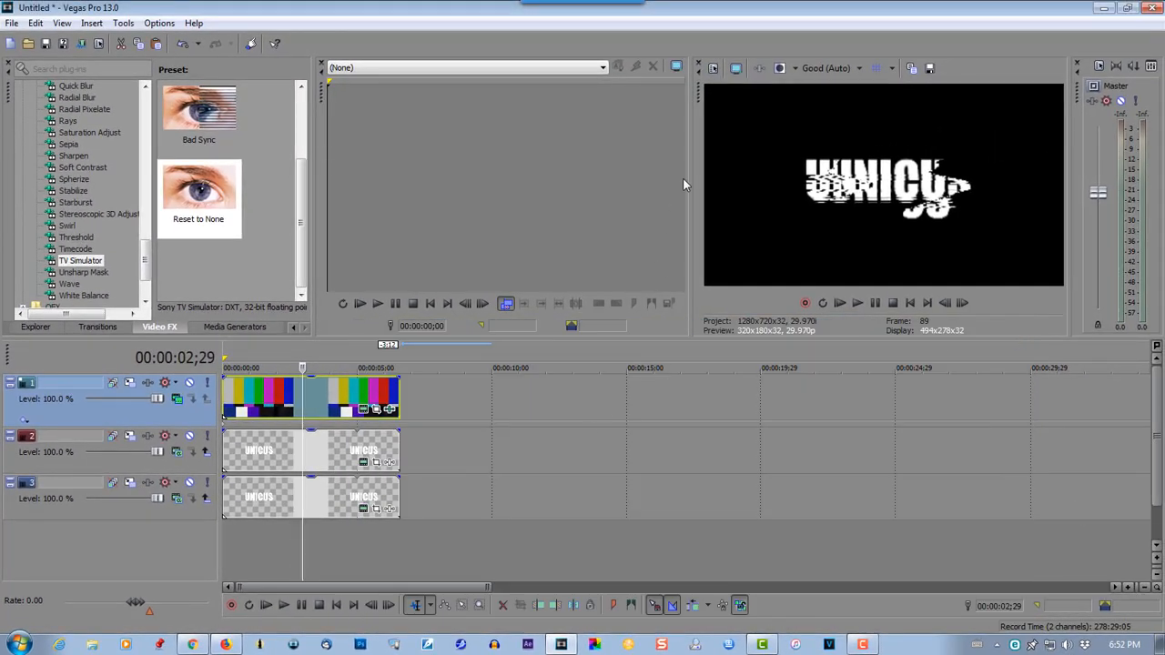
- Set the project's stereoscopic 3D mode to Anaglyphic (red/cyan) in the project video properties
click(713, 67)
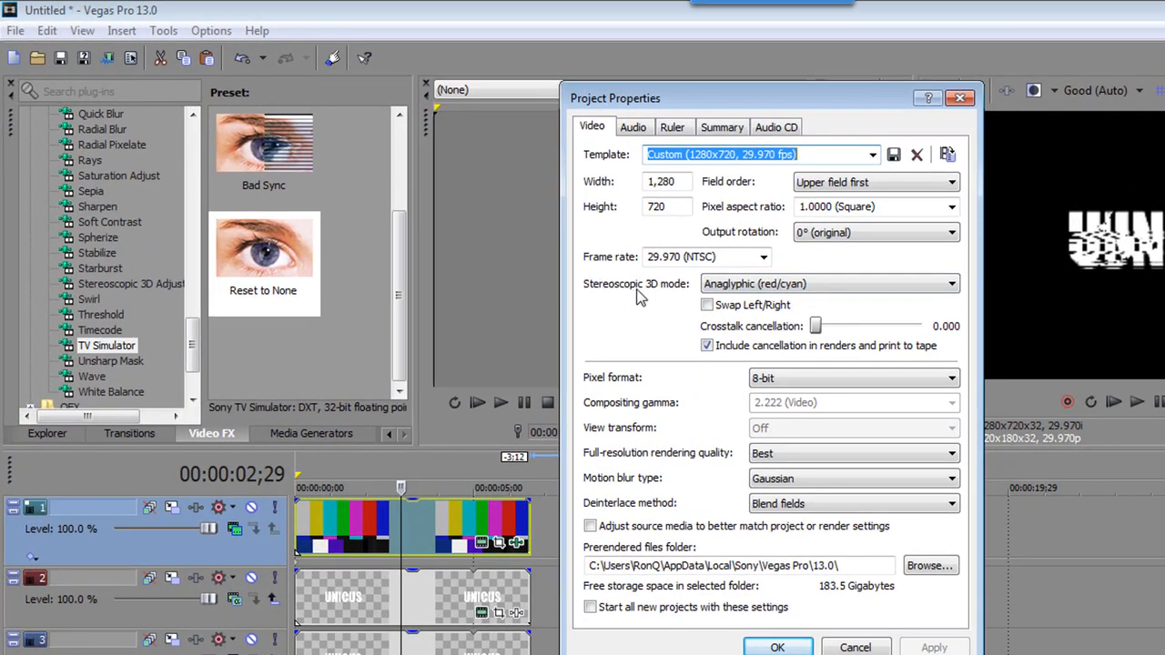
click(734, 286)
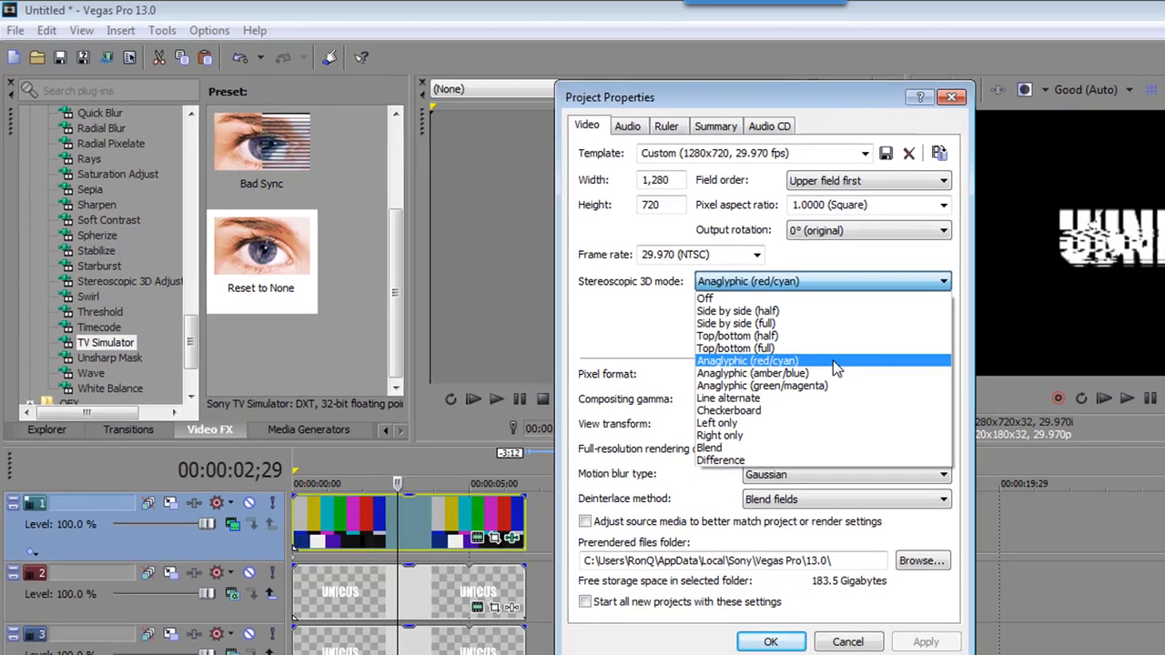
click(841, 364)
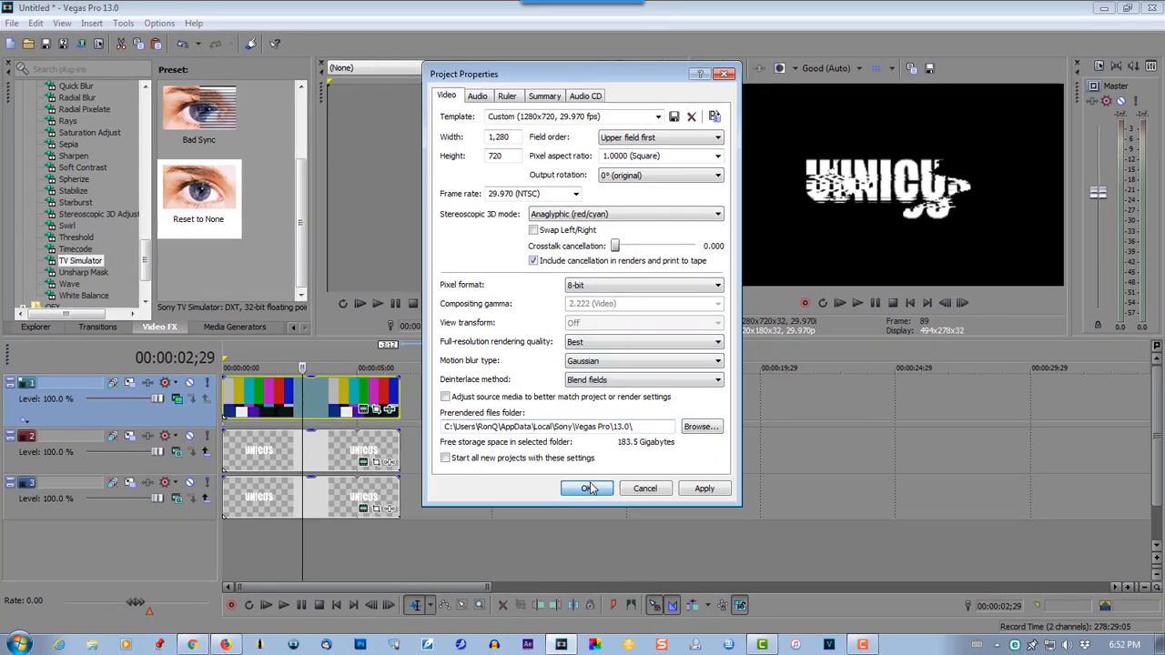
click(587, 489)
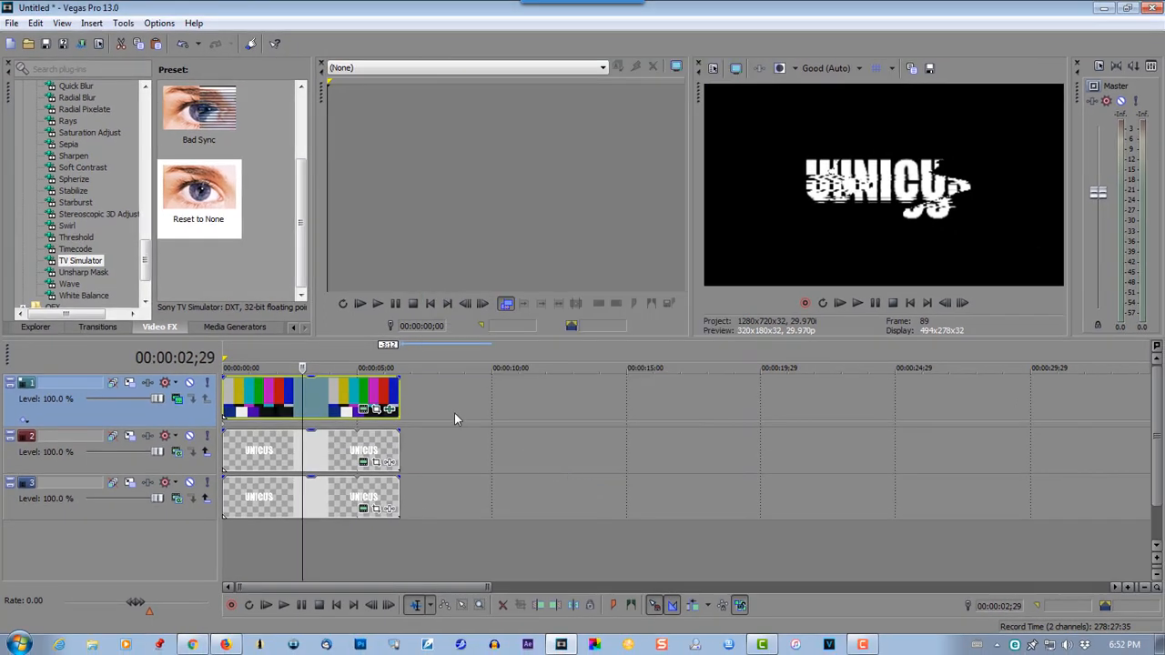
- Apply the Stereoscopic 3D Adjust effect to the UNICUS title on track 2 with a horizontal offset of 0.0156
click(78, 216)
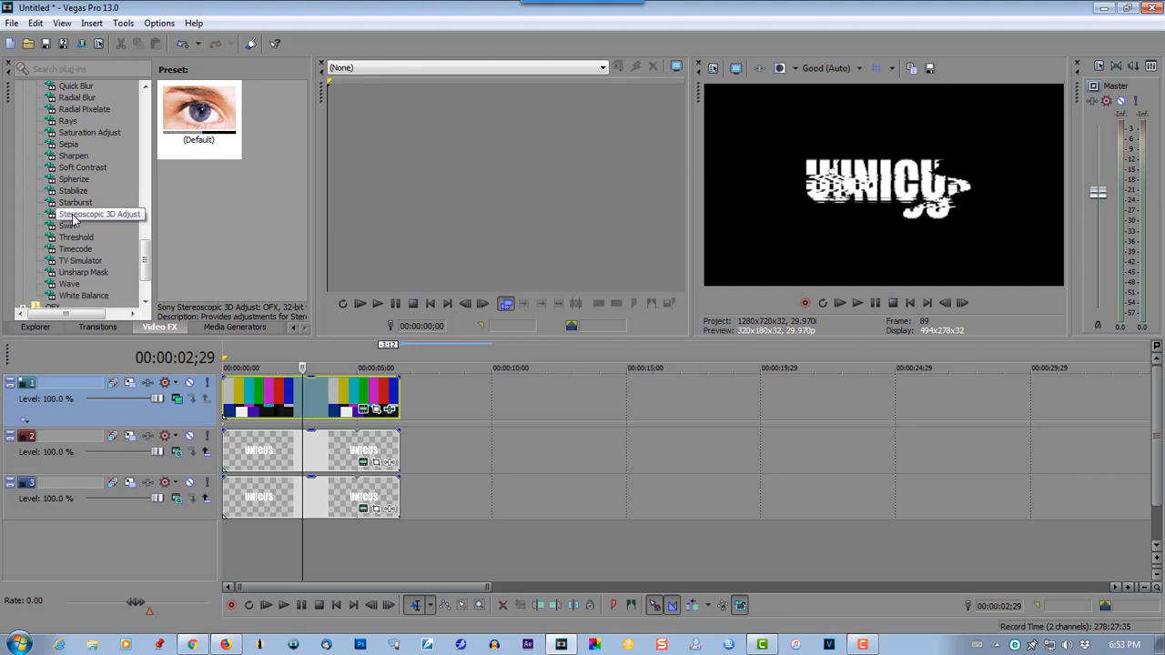
drag(80, 225, 251, 457)
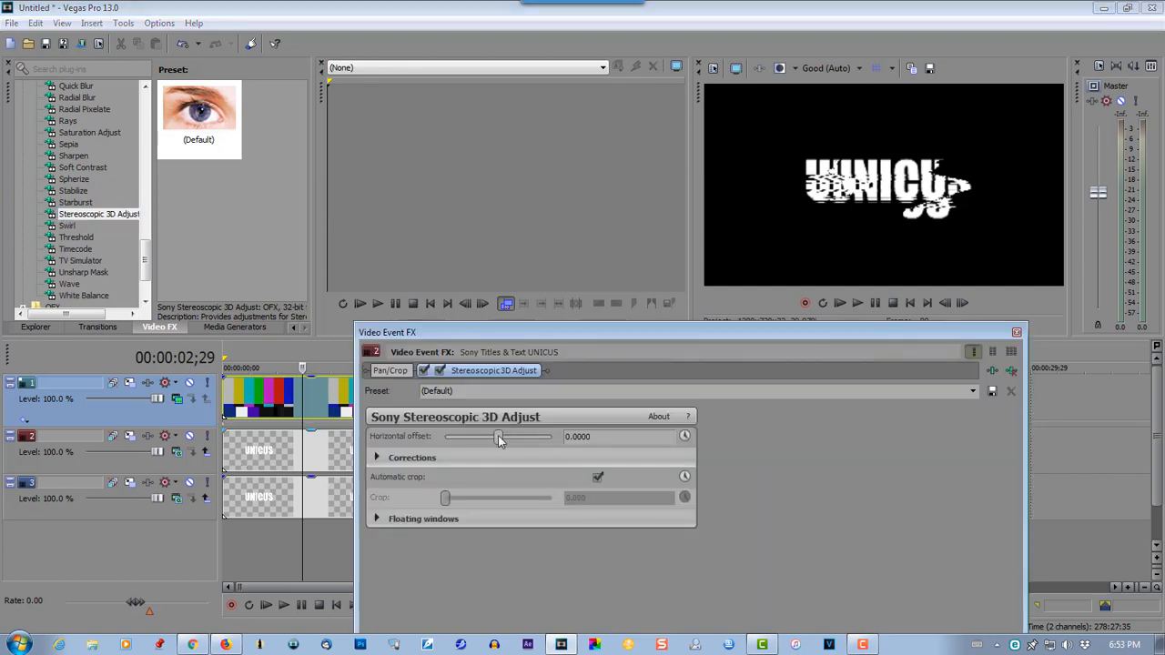
drag(498, 440, 508, 441)
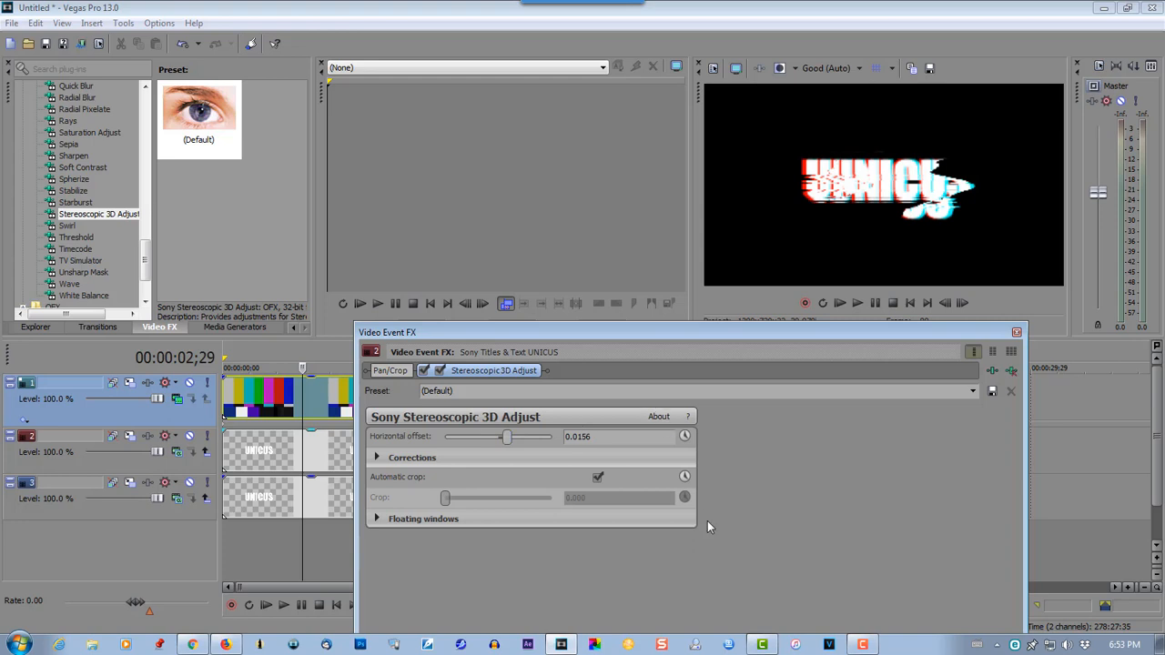
click(1015, 333)
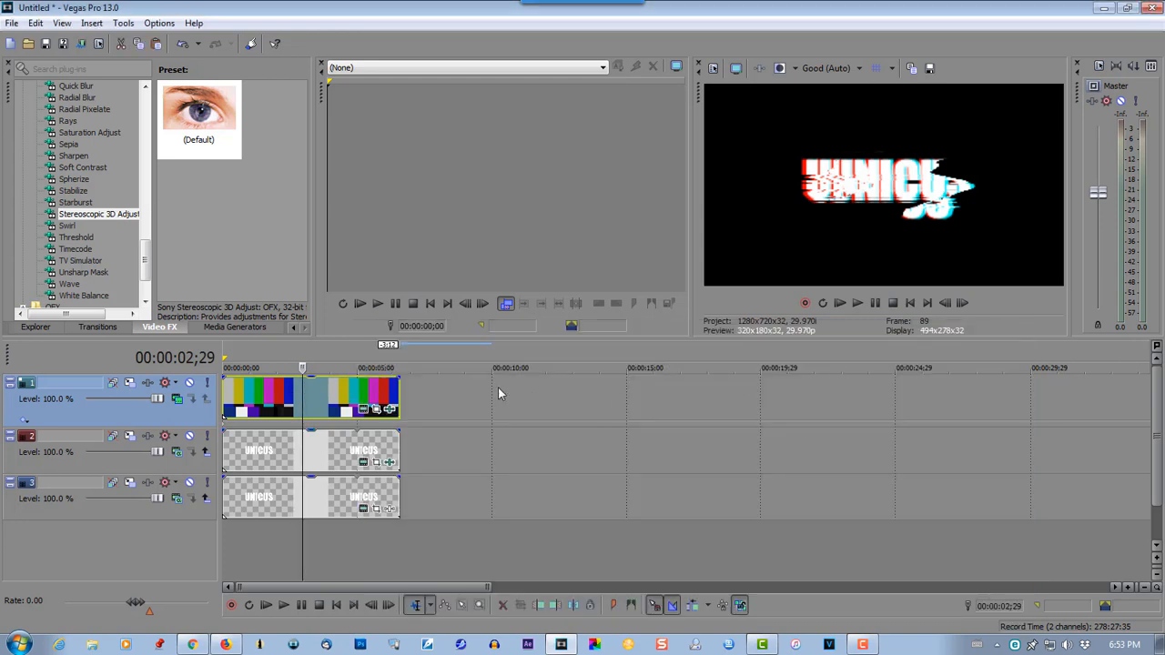
- Shorten track 1's test pattern to a brief clip starting at 00:00:01;08 and paste a copy referencing the original media at 00:00:02;29
drag(398, 393, 265, 397)
right_click(265, 397)
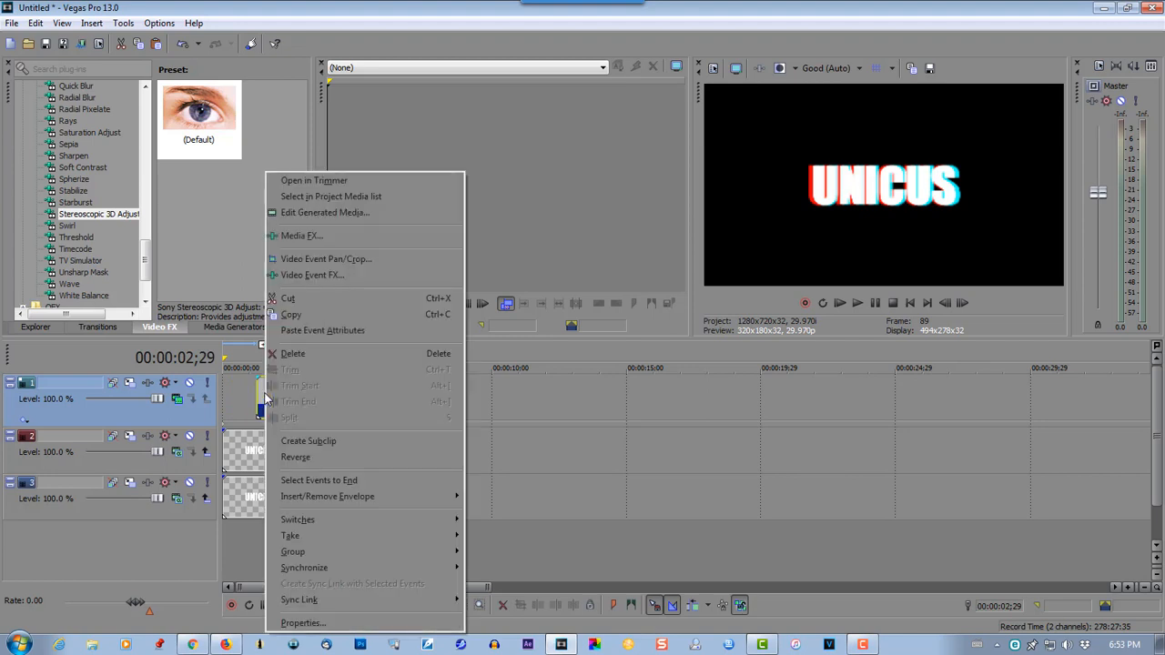
click(290, 316)
right_click(312, 409)
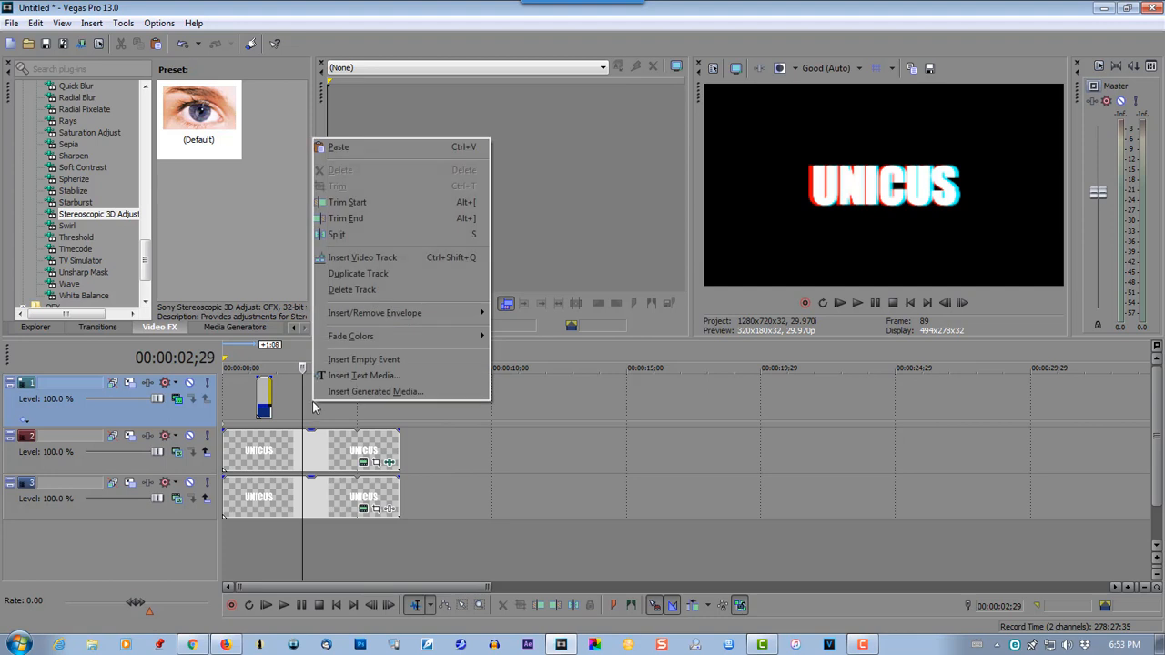
click(339, 147)
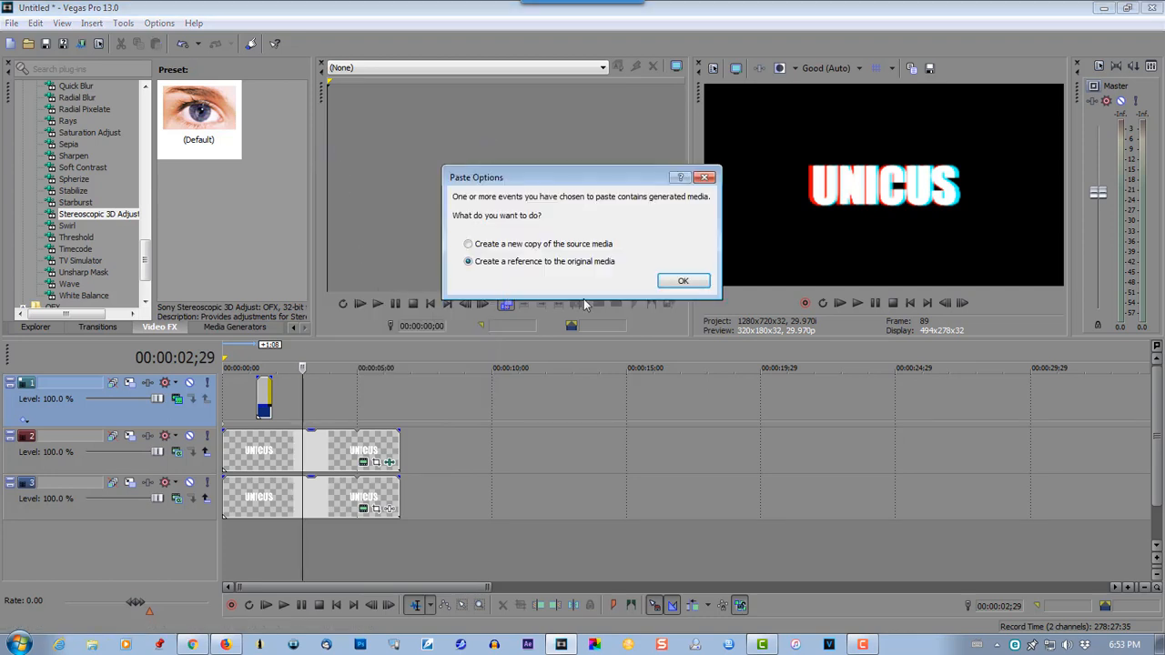
click(678, 284)
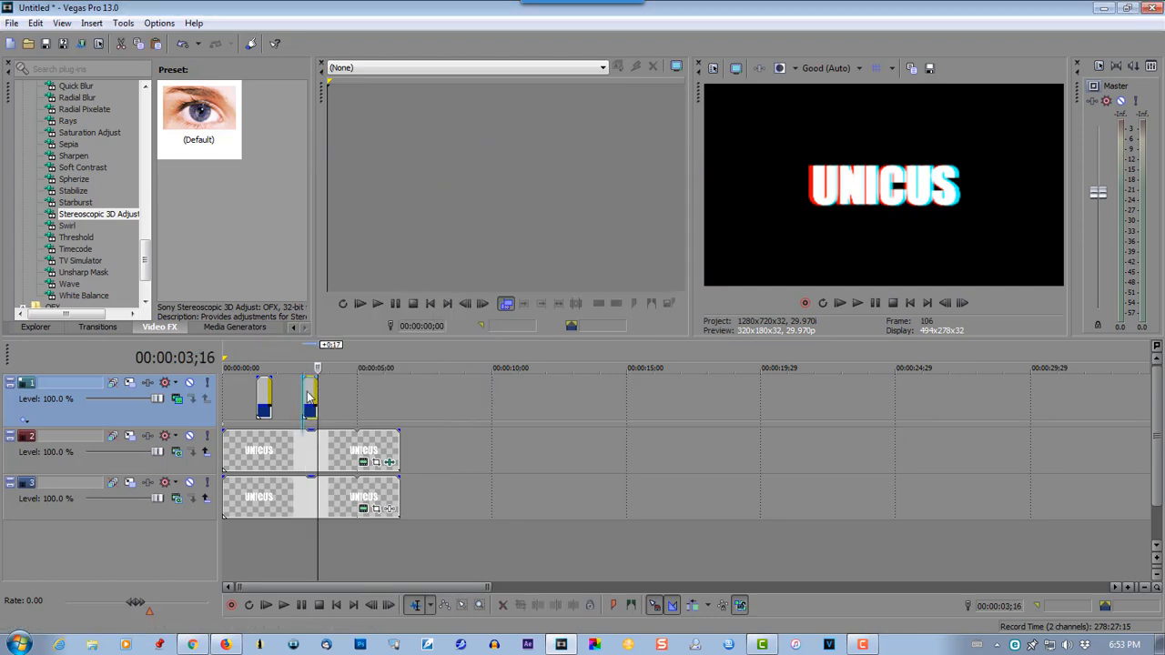
- Play the timeline from near the start through both test pattern clips to preview the glitches
click(238, 397)
click(856, 303)
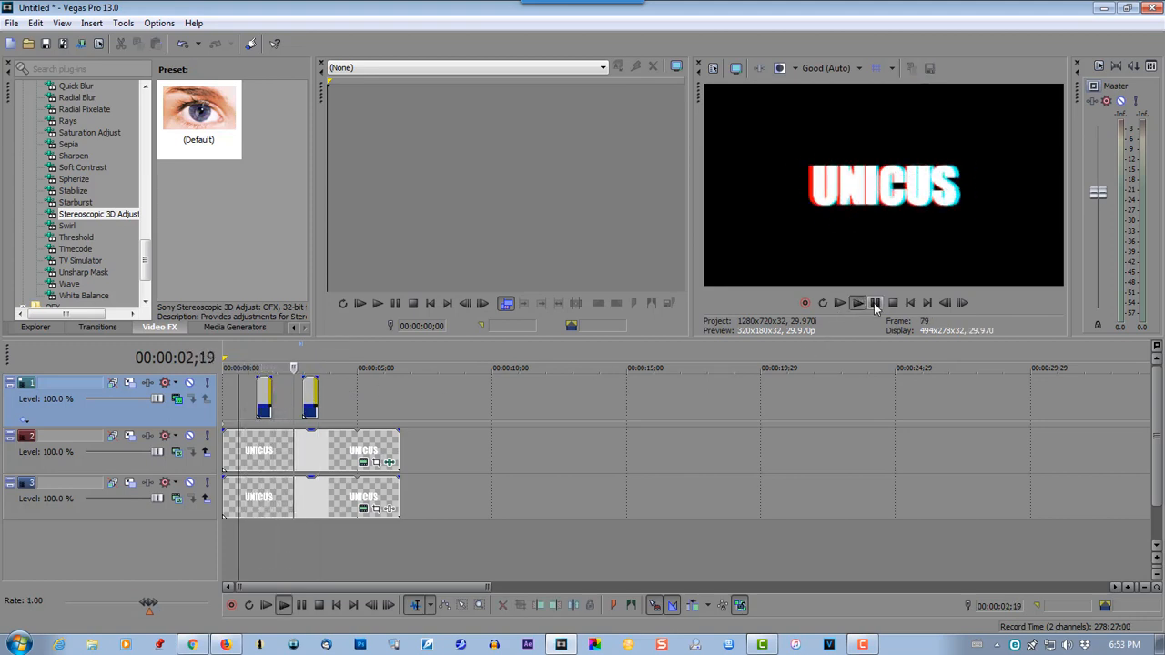
click(874, 303)
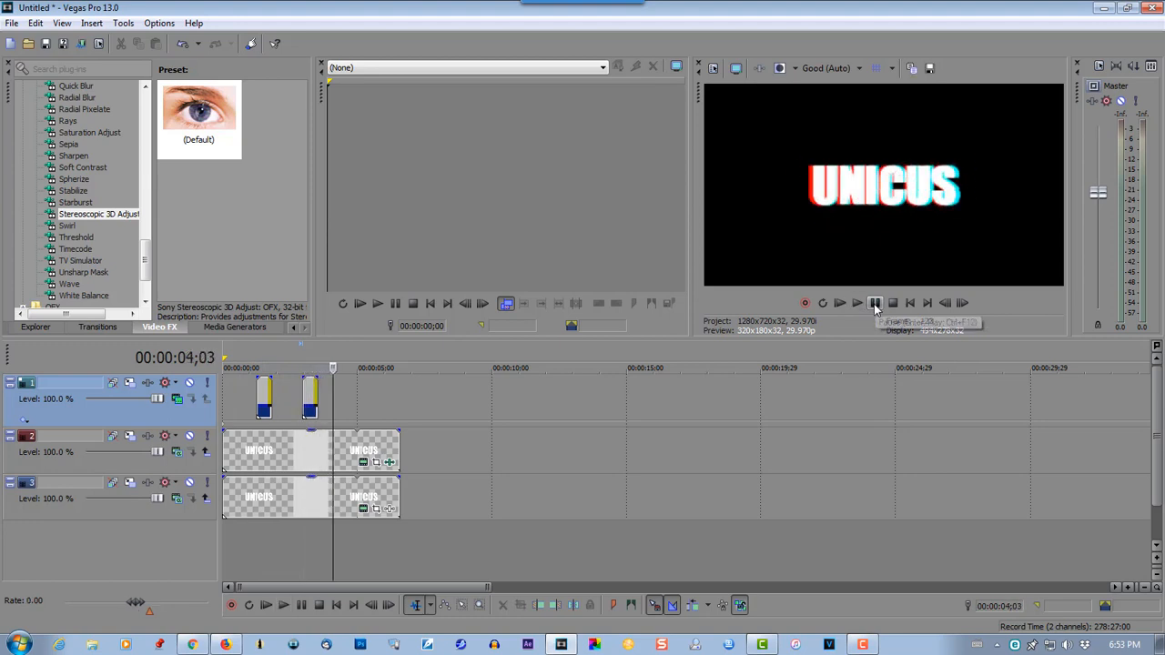
- Split the UNICUS title on track 2 at 00:00:01;08, 00:00:01;25, 00:00:02;29 and 00:00:03;16, matching the edges of both test pattern clips
click(258, 446)
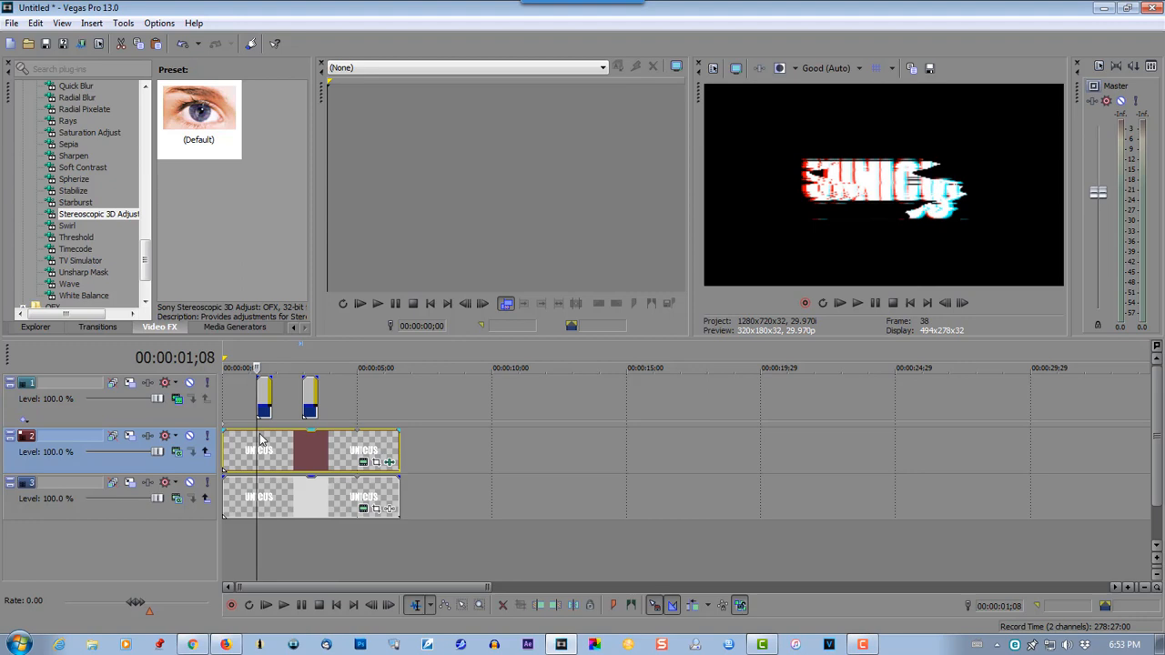
key(s)
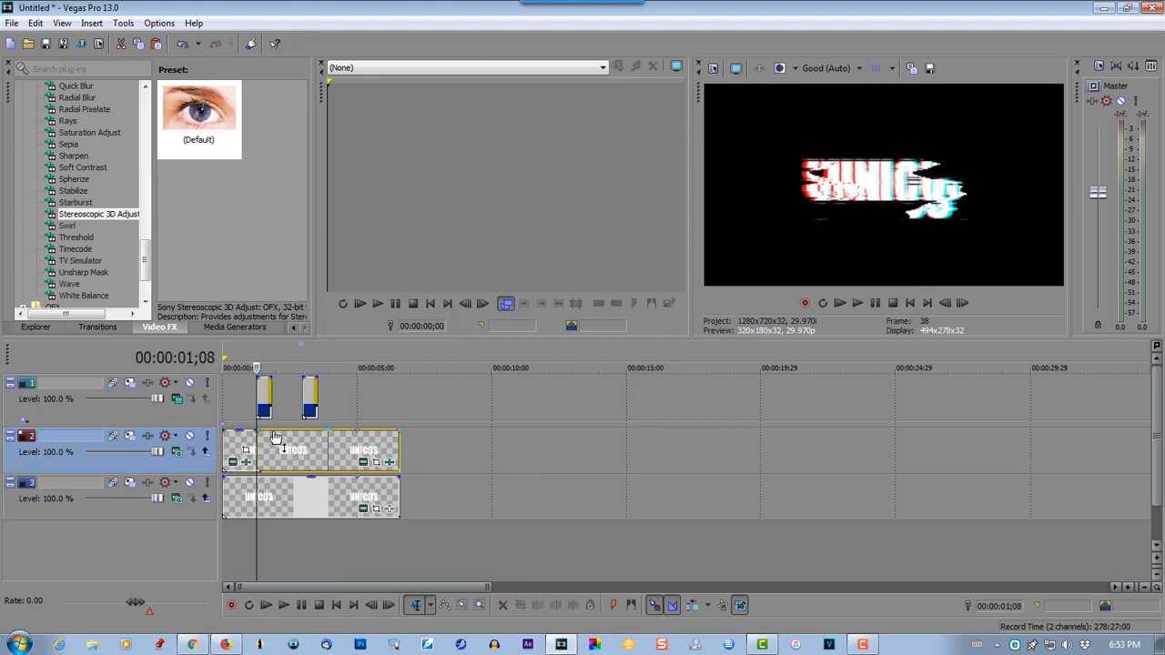
click(273, 434)
key(s)
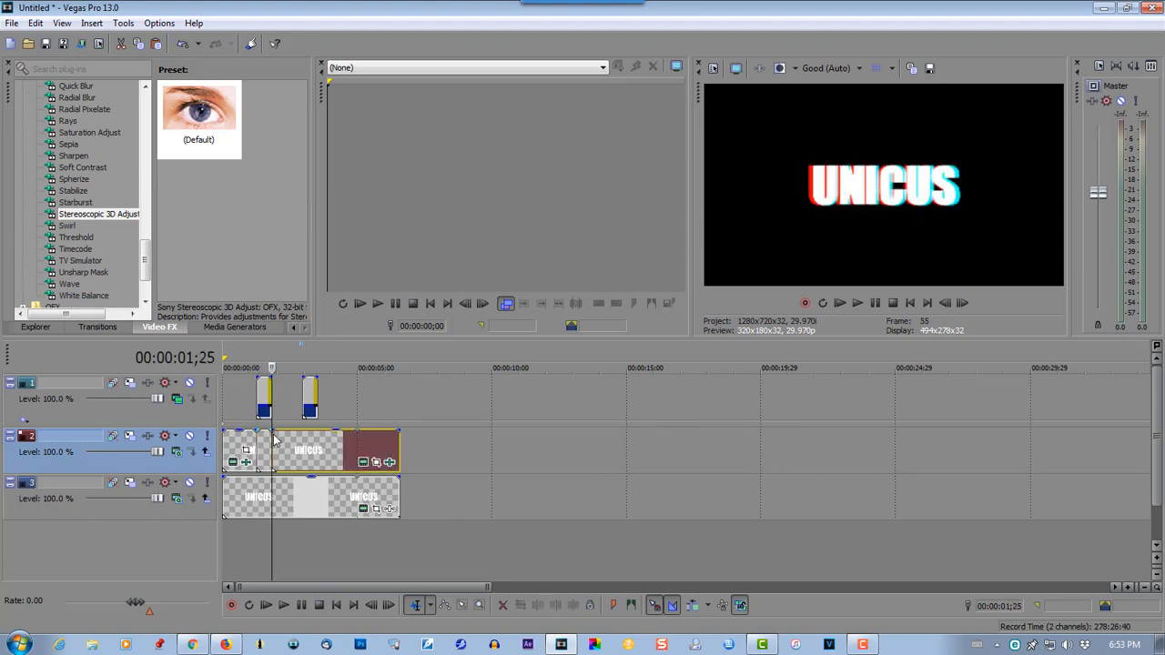
click(302, 437)
key(s)
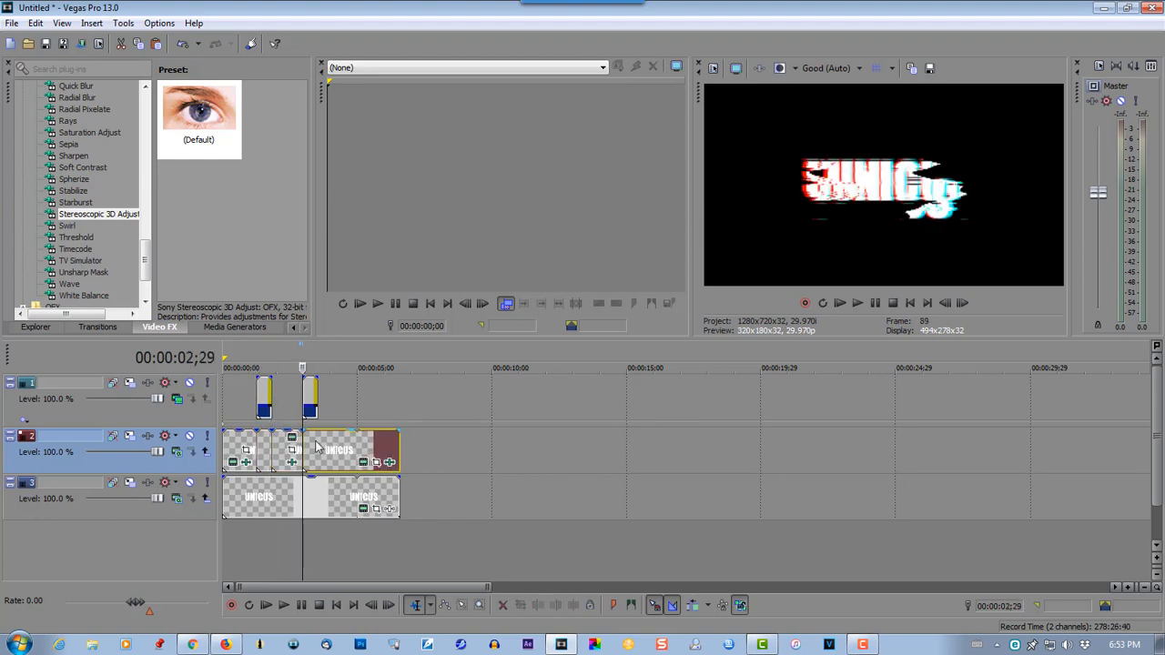
click(318, 444)
key(s)
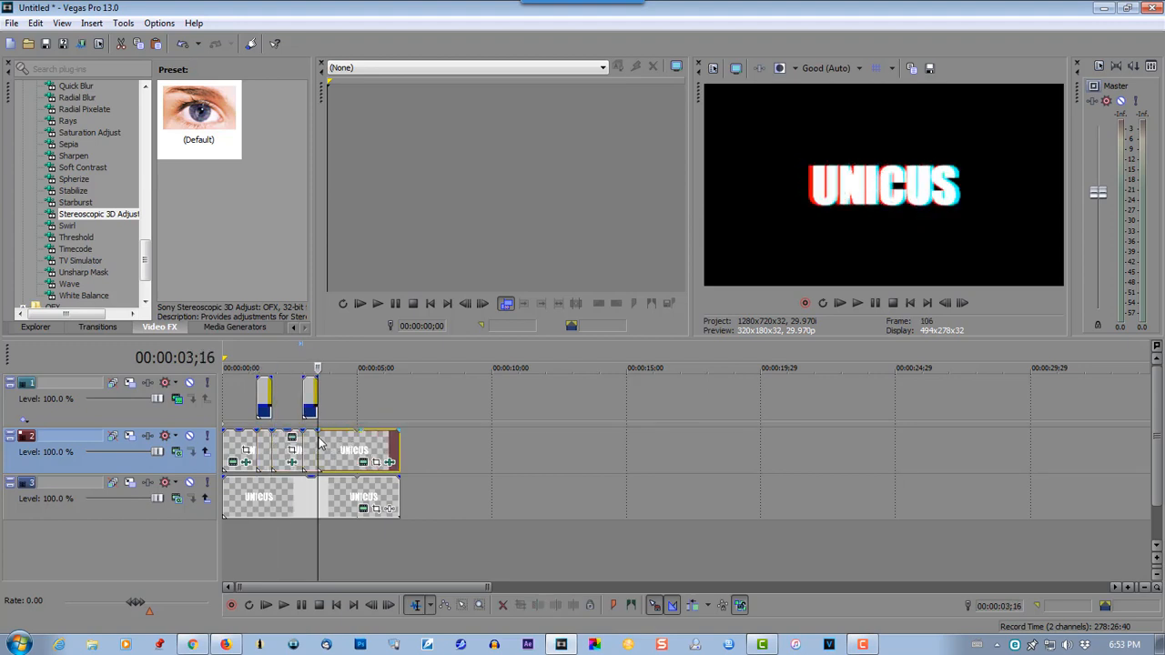
- Delete the three track 2 title segments that lie outside the test pattern clips and play back the result
click(232, 446)
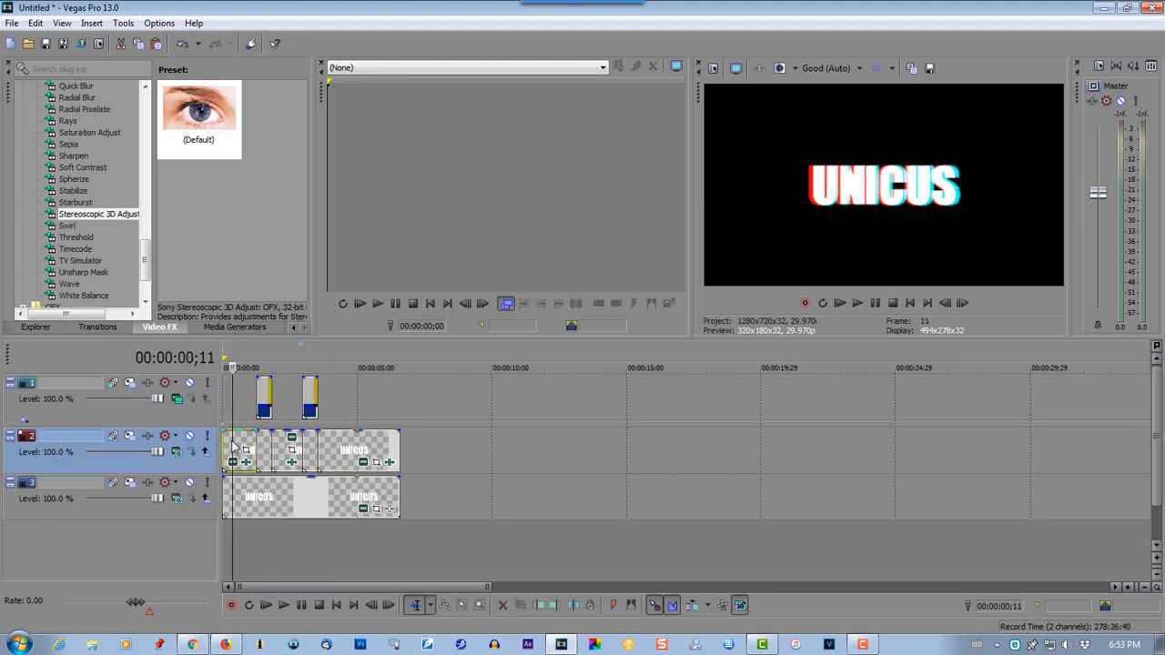
key(Delete)
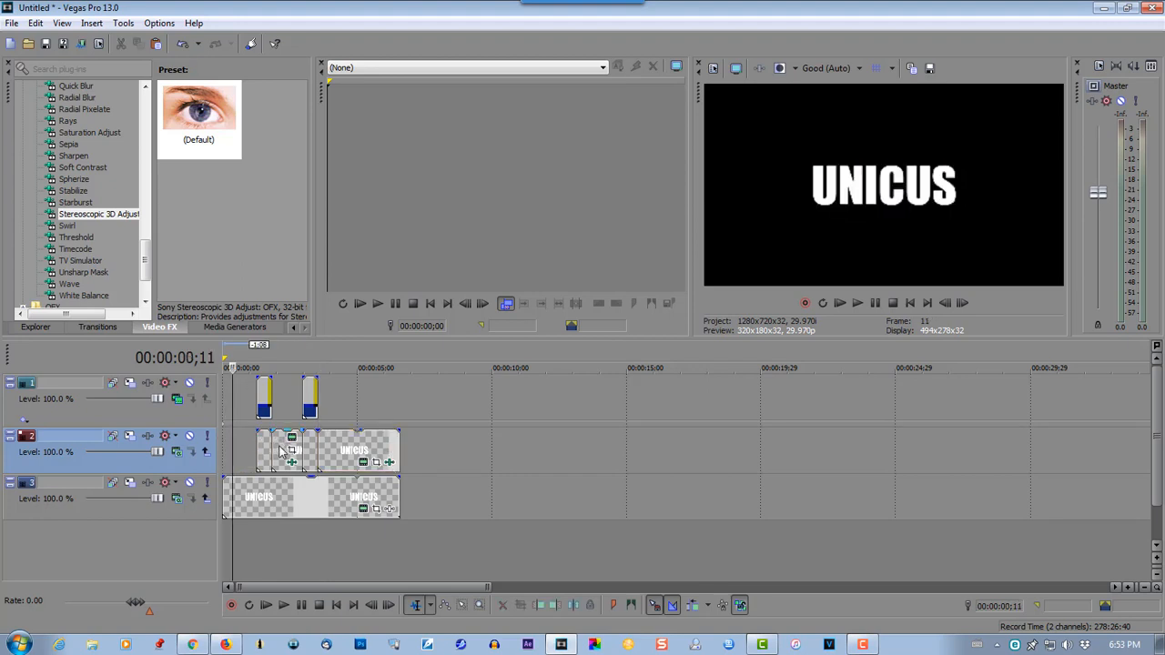
click(278, 447)
click(328, 448)
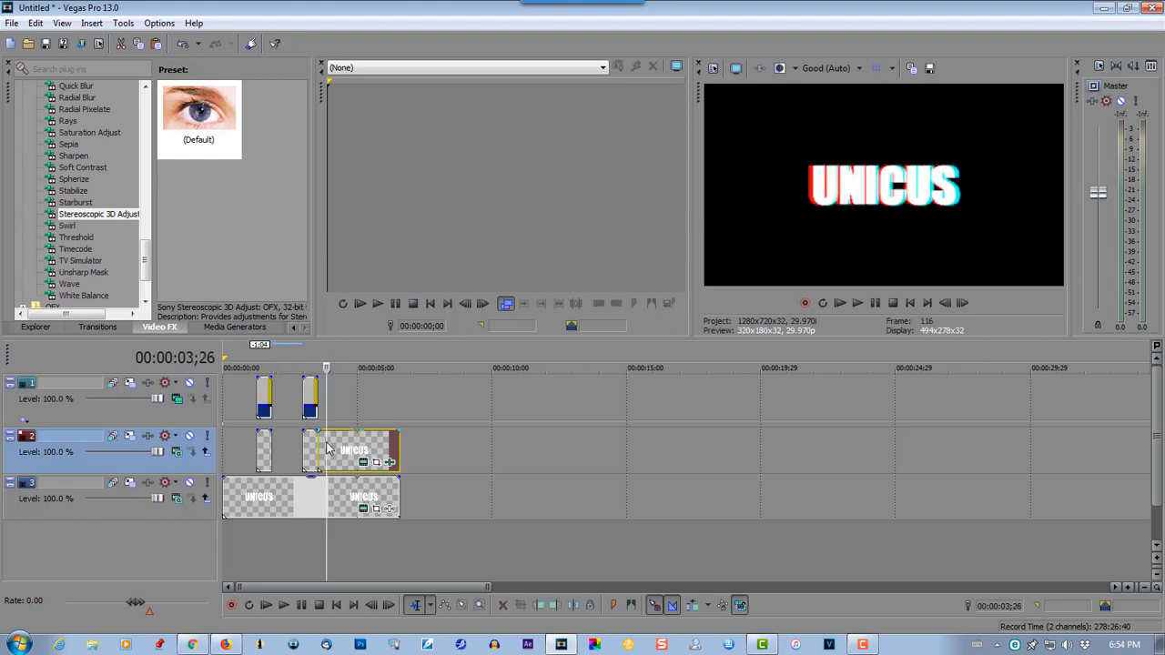
key(Delete)
click(237, 424)
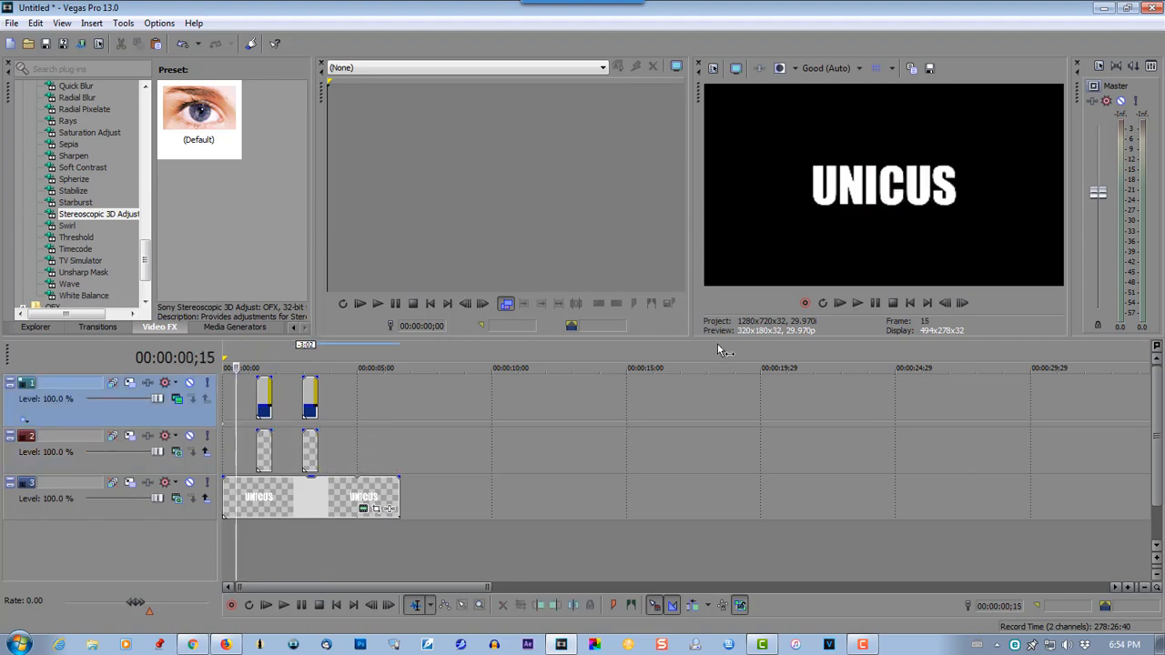
click(849, 305)
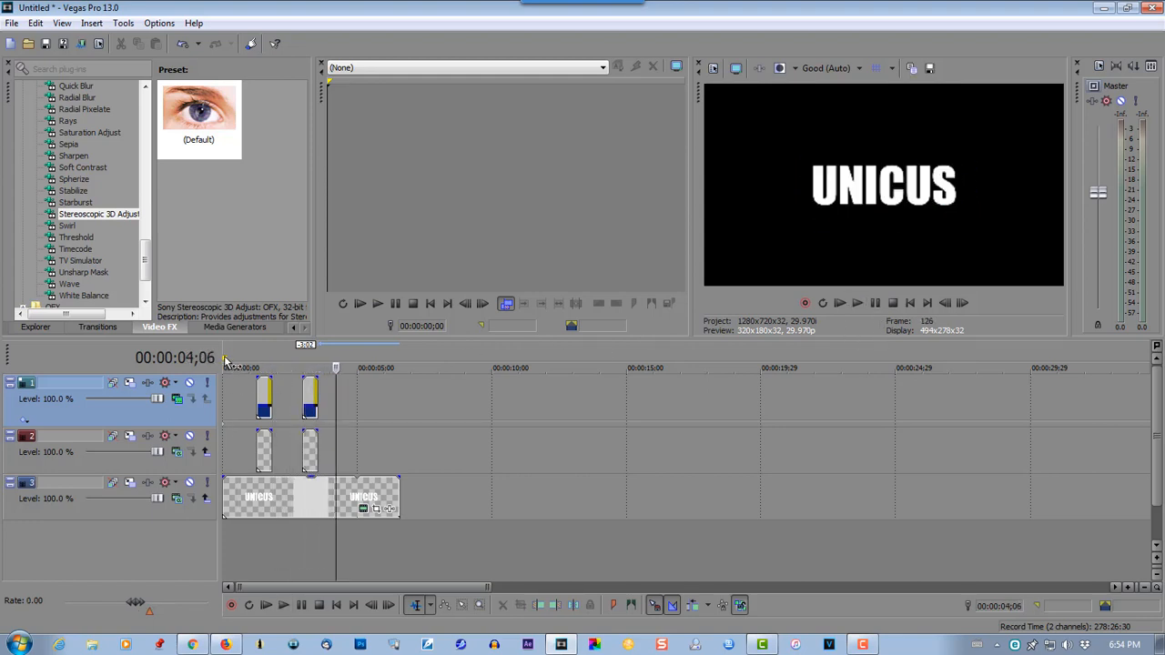
- Render the loop region 00:00:00;00 to 00:00:06;18 as Internet HD 1080p named "unicus gold", and return the cursor to the start
drag(227, 362, 398, 375)
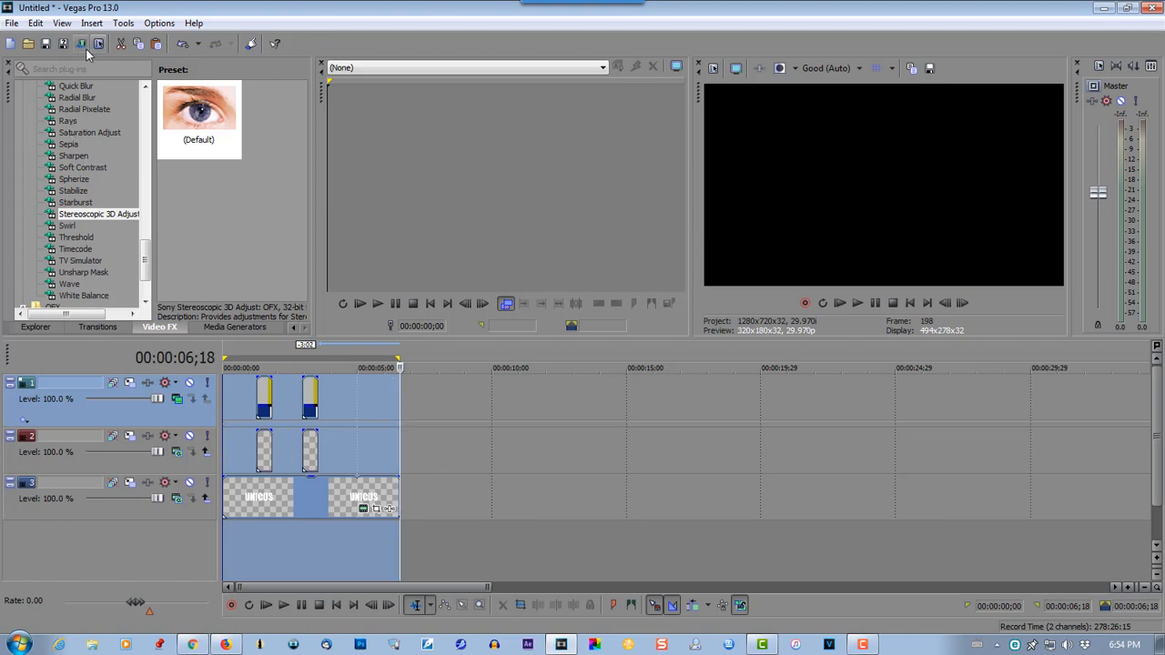
click(81, 43)
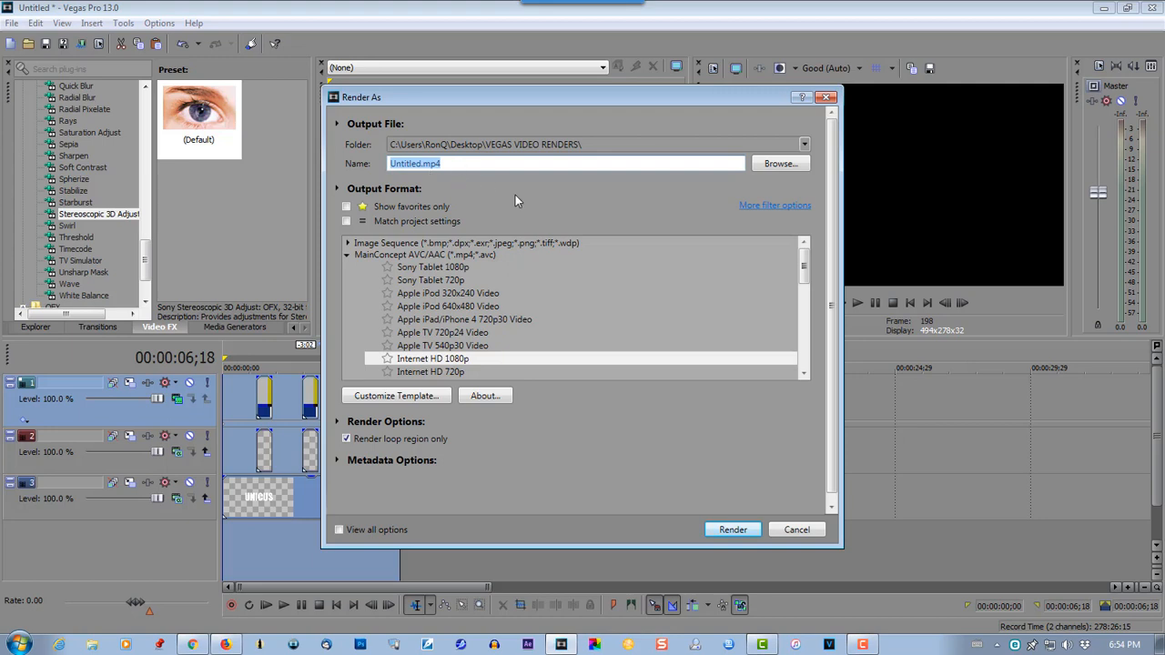
text(unicus gold)
click(728, 529)
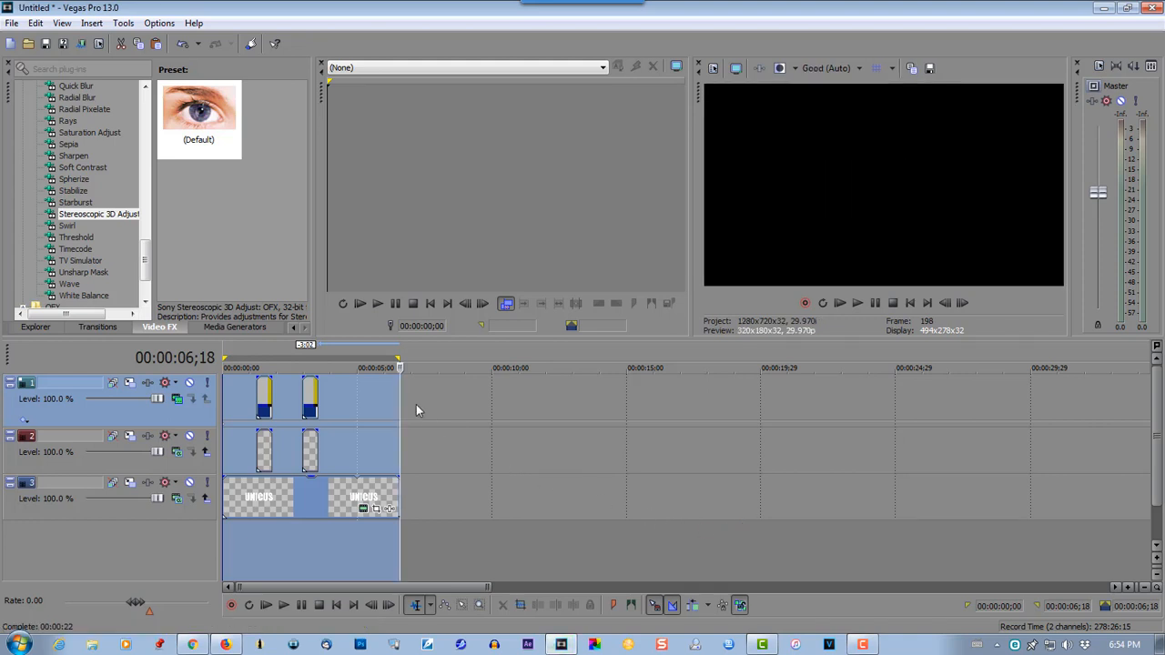
drag(399, 409, 207, 367)
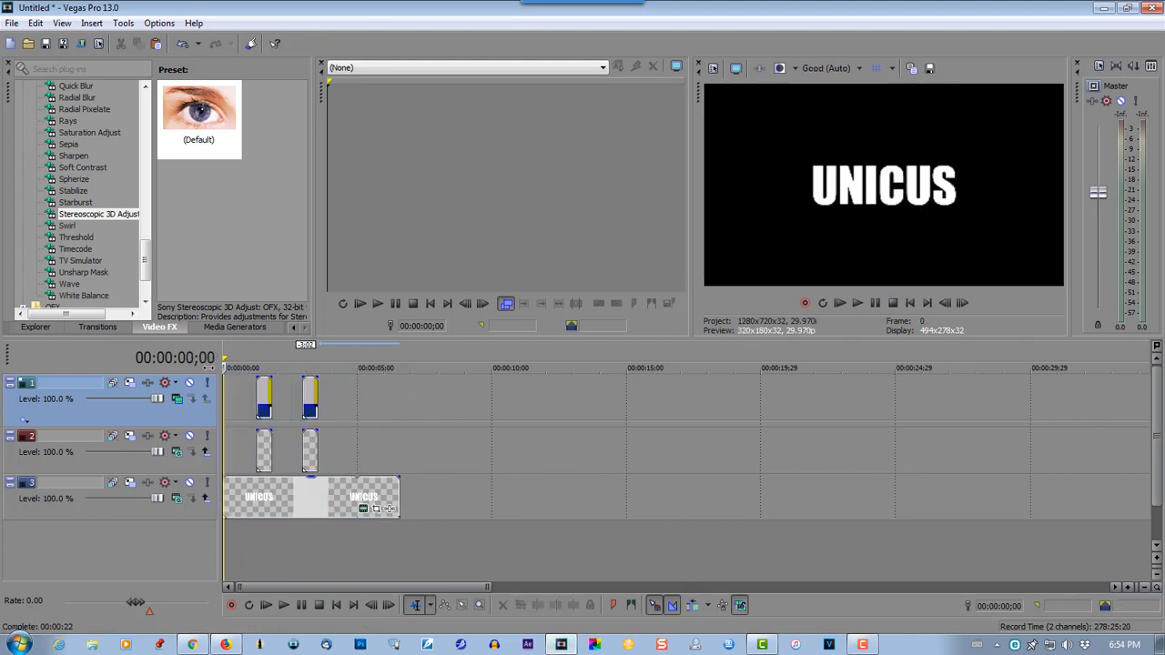
right_click(388, 396)
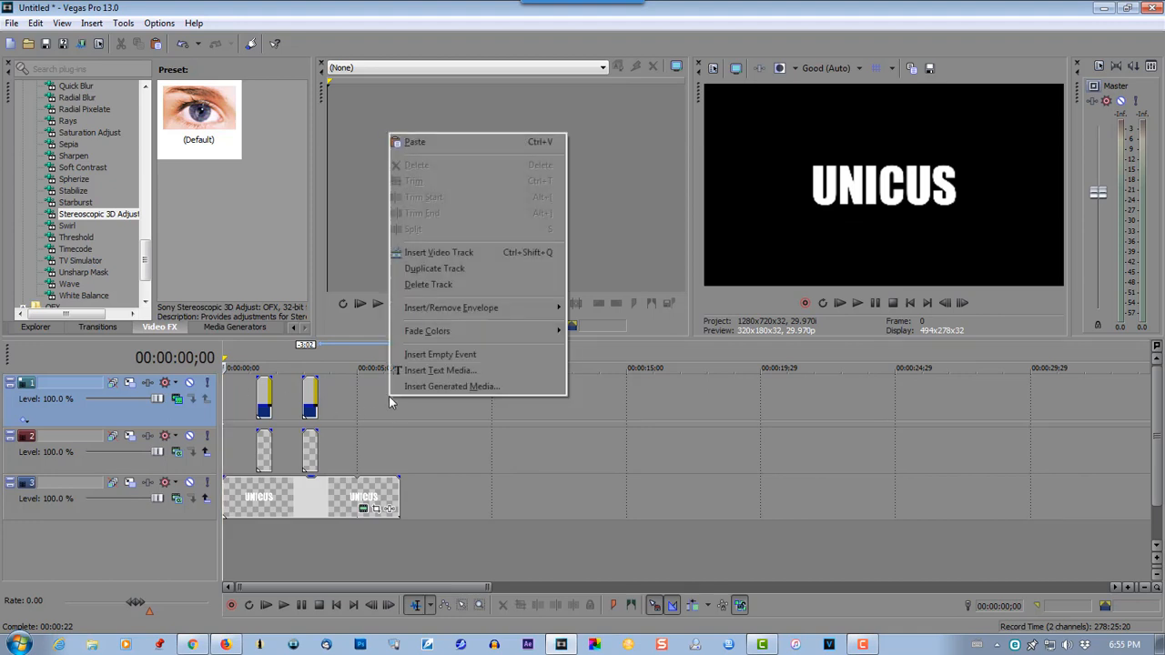
click(468, 269)
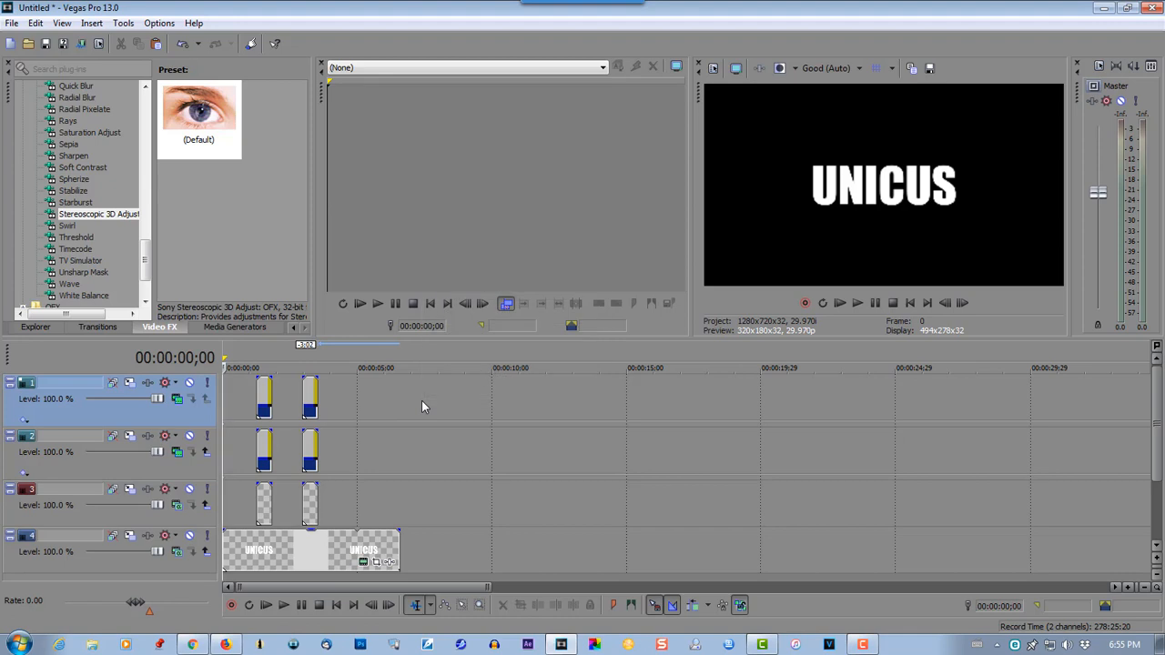
right_click(422, 401)
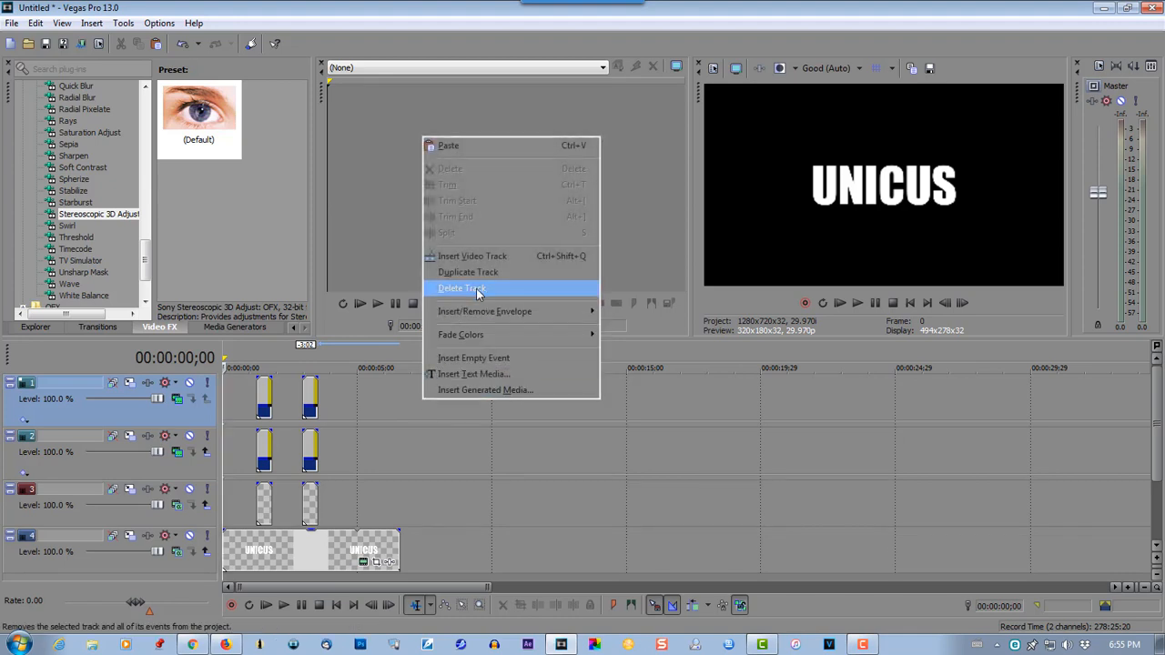
click(473, 288)
- Delete the test pattern track and both UNICUS title tracks to empty the timeline
right_click(415, 389)
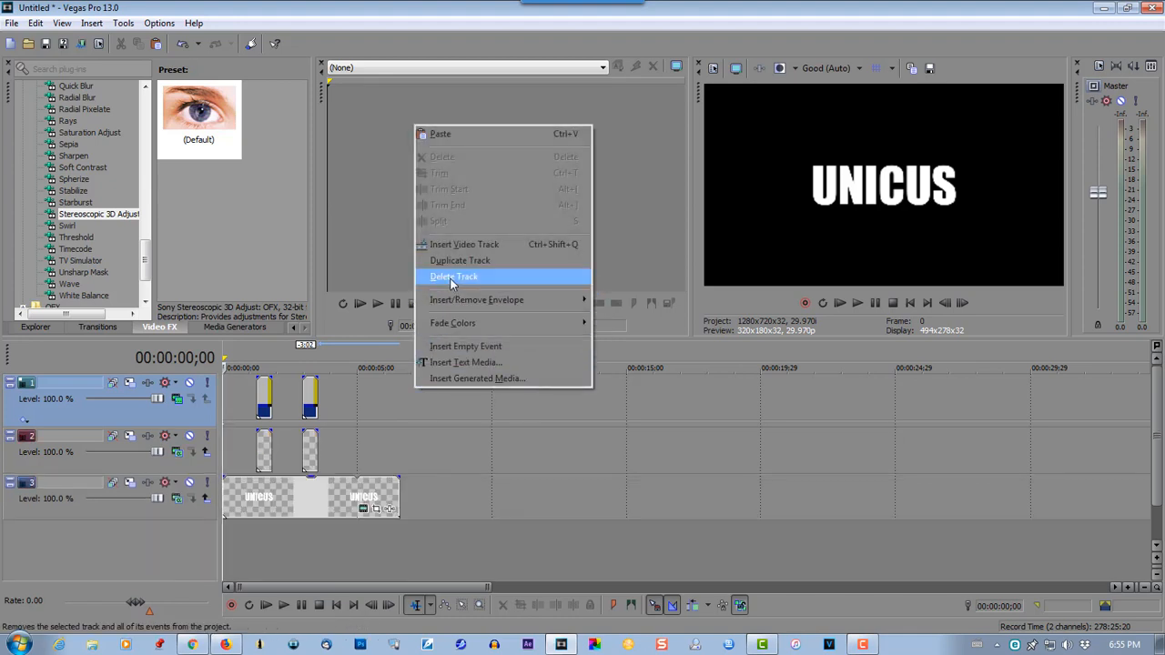
click(453, 277)
right_click(414, 403)
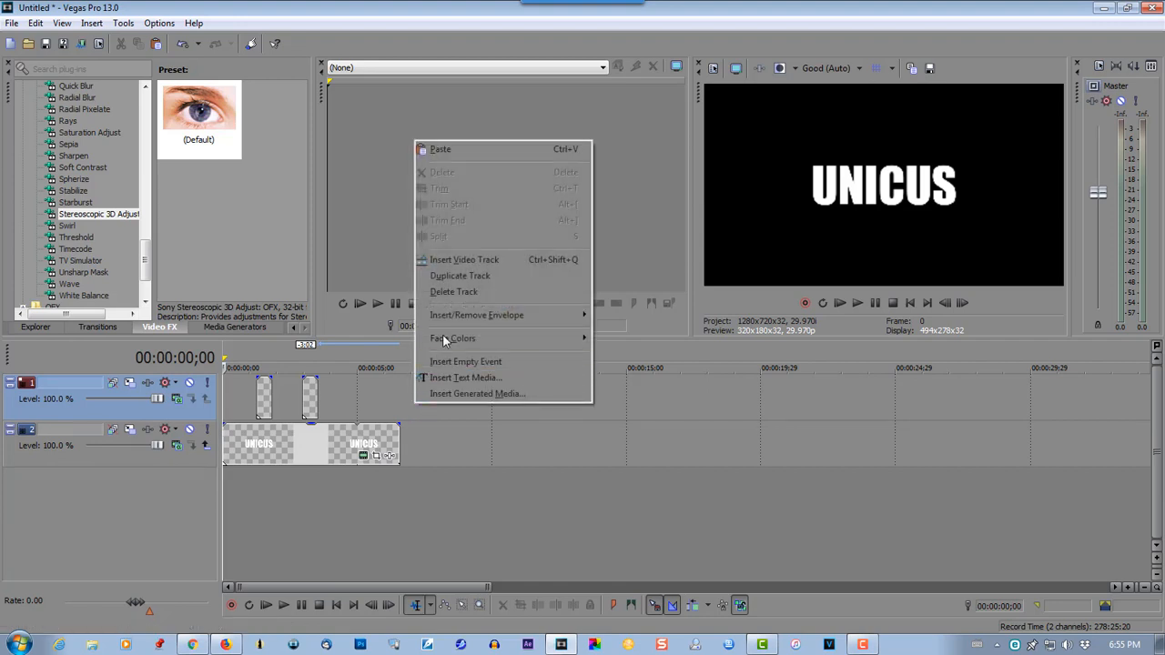
click(453, 292)
right_click(430, 408)
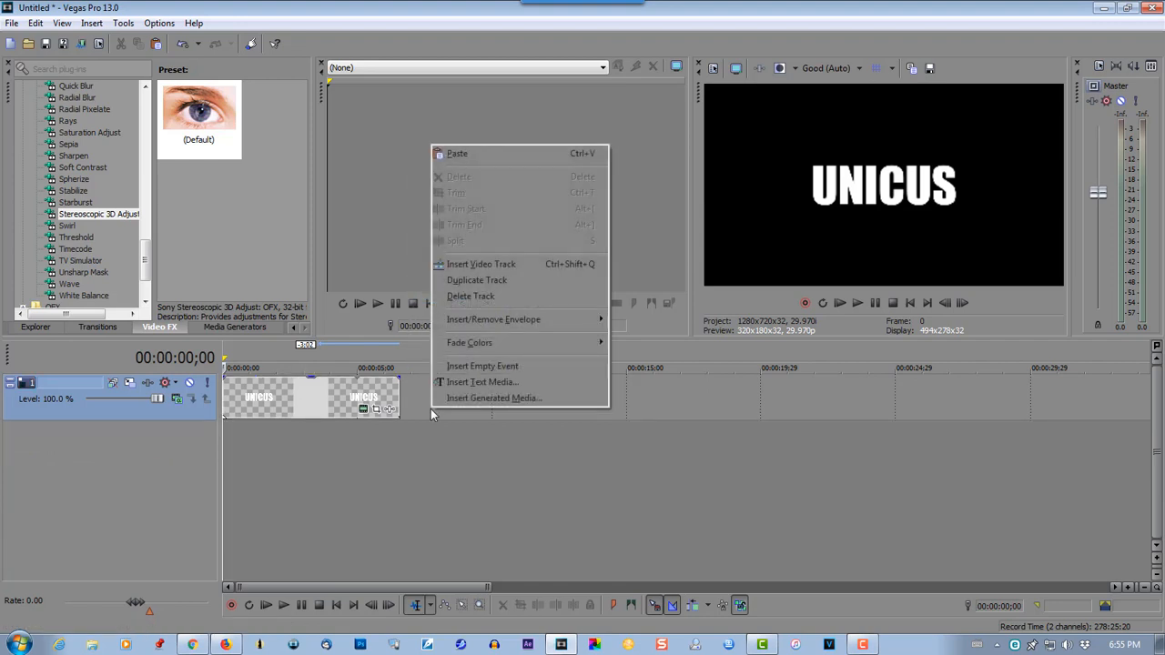
click(455, 295)
- Insert two new empty video tracks into the timeline
right_click(303, 395)
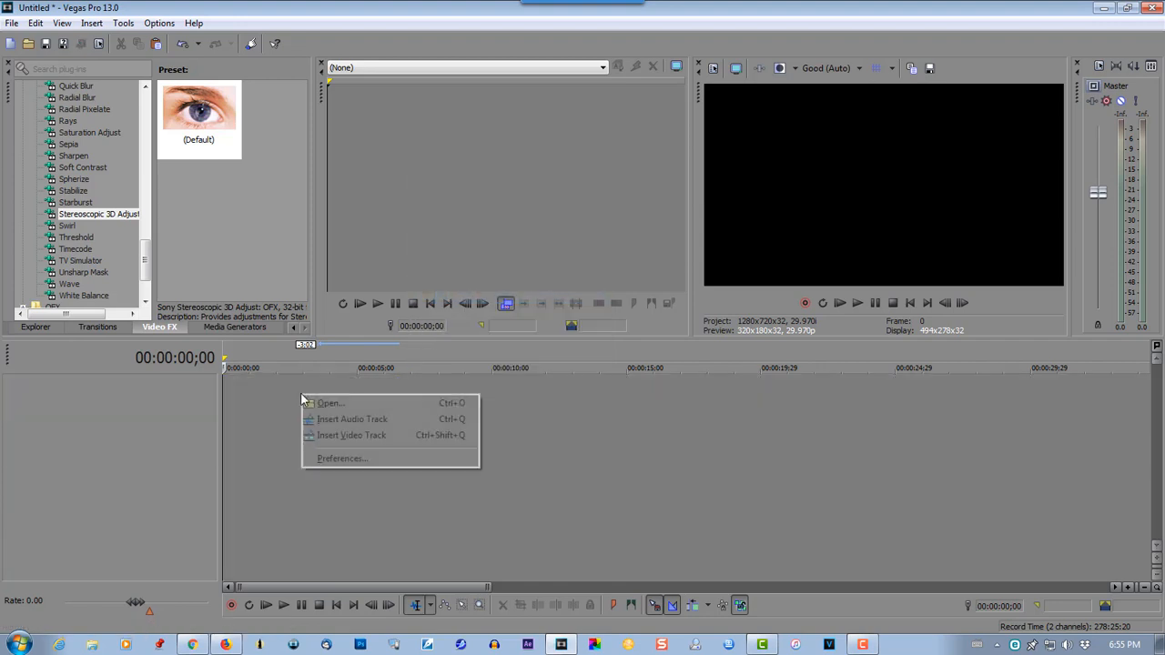
click(315, 435)
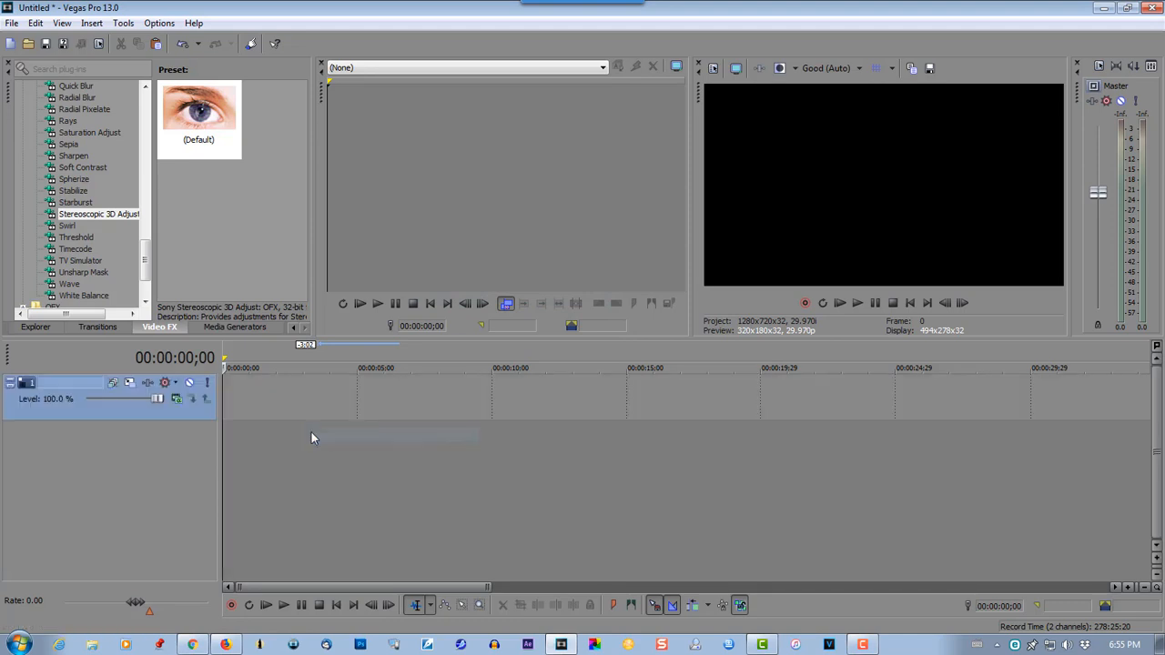
right_click(267, 433)
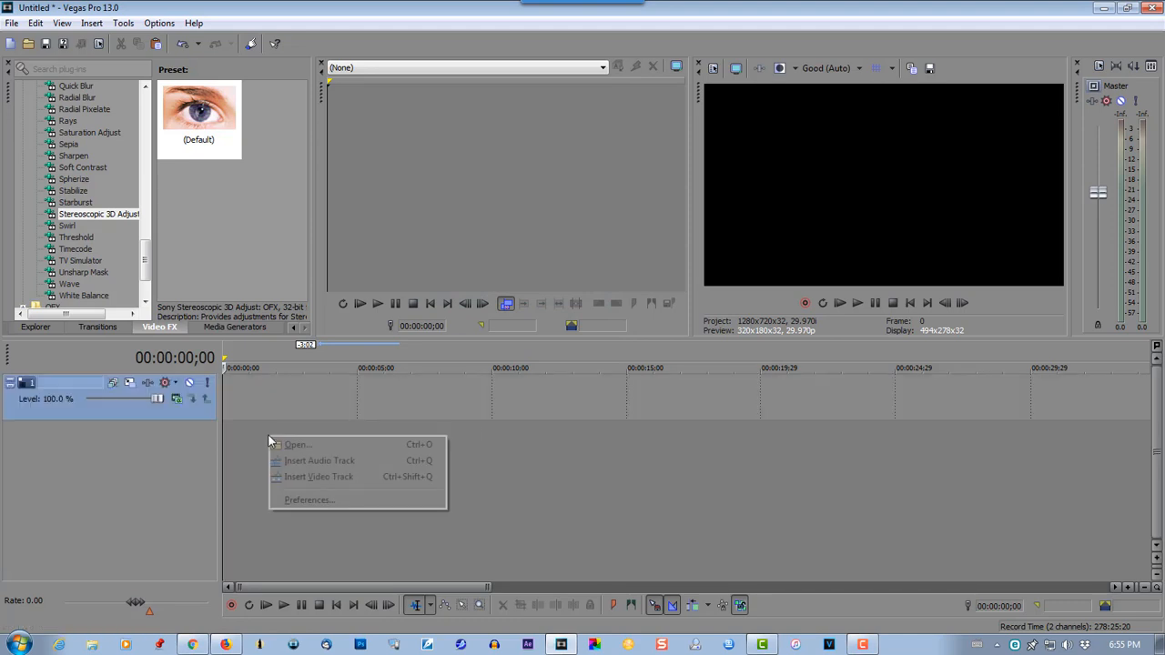
click(301, 476)
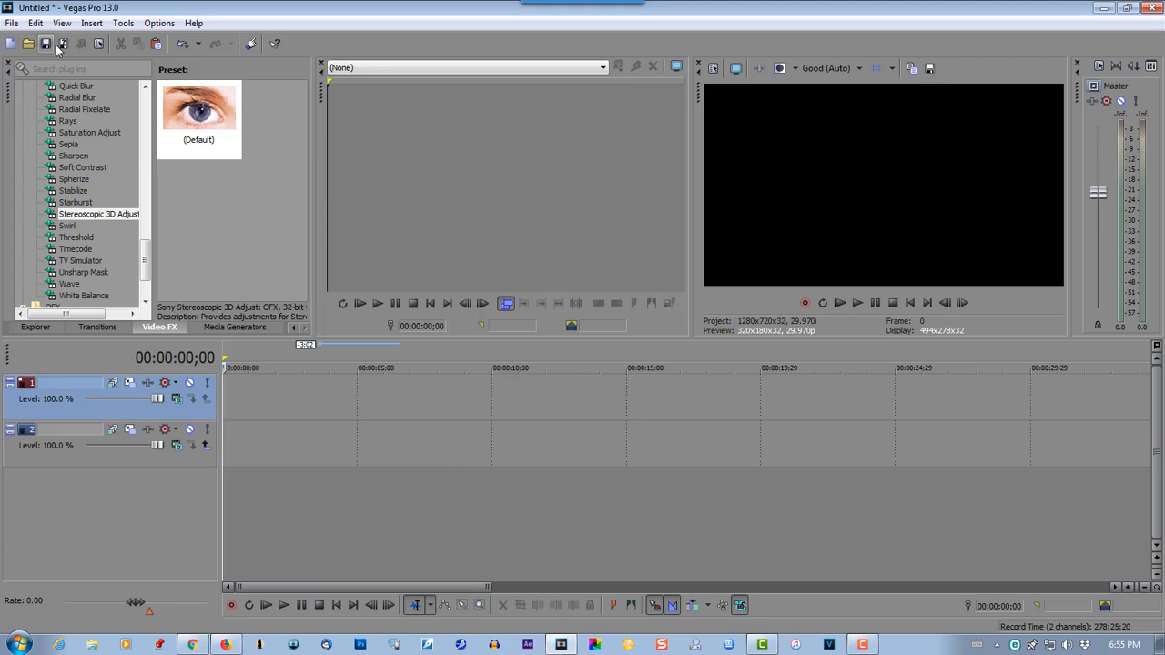
- Import the 011398547-radar video from the Pond5 Stock Media folder into the project media
click(48, 329)
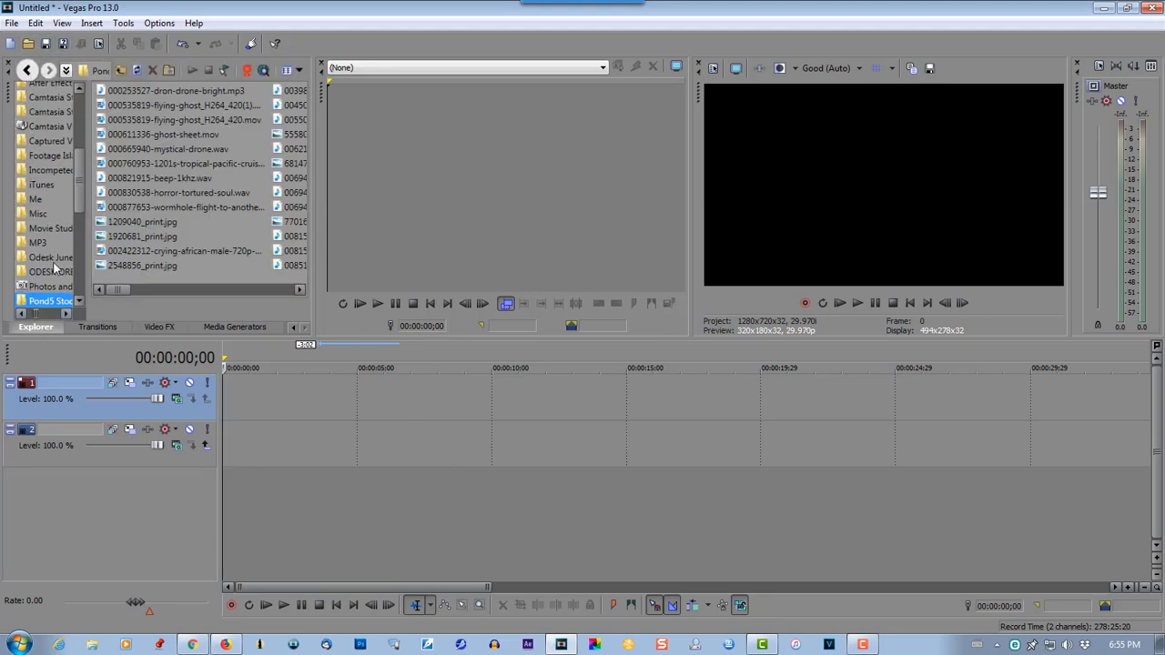
click(291, 329)
click(41, 328)
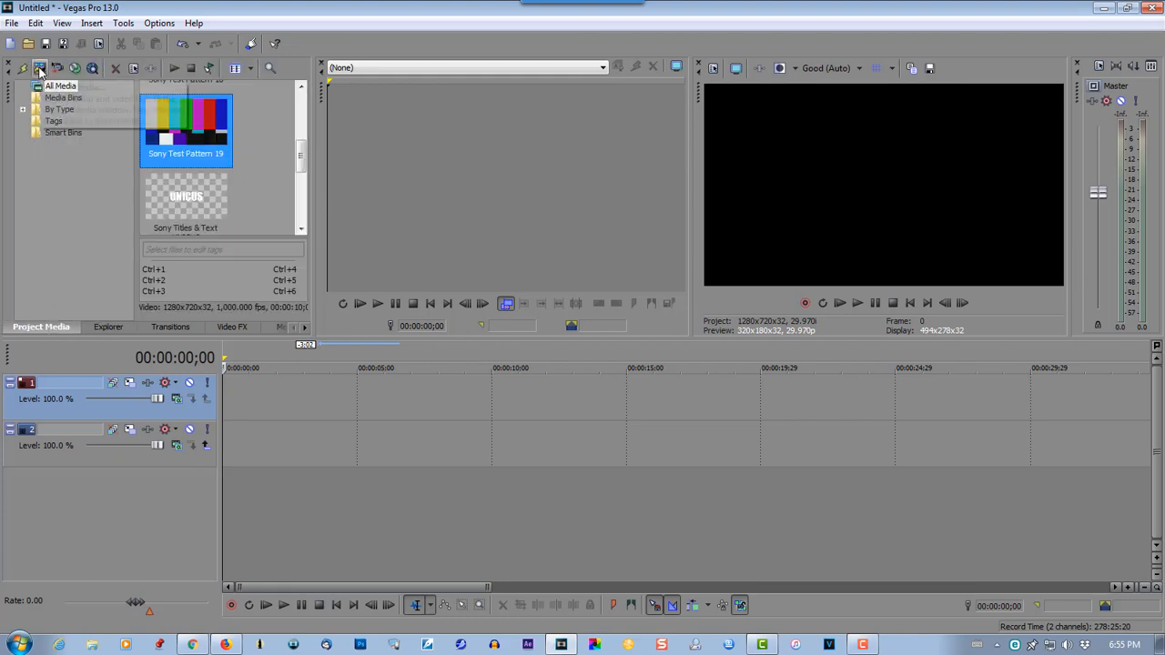
click(40, 69)
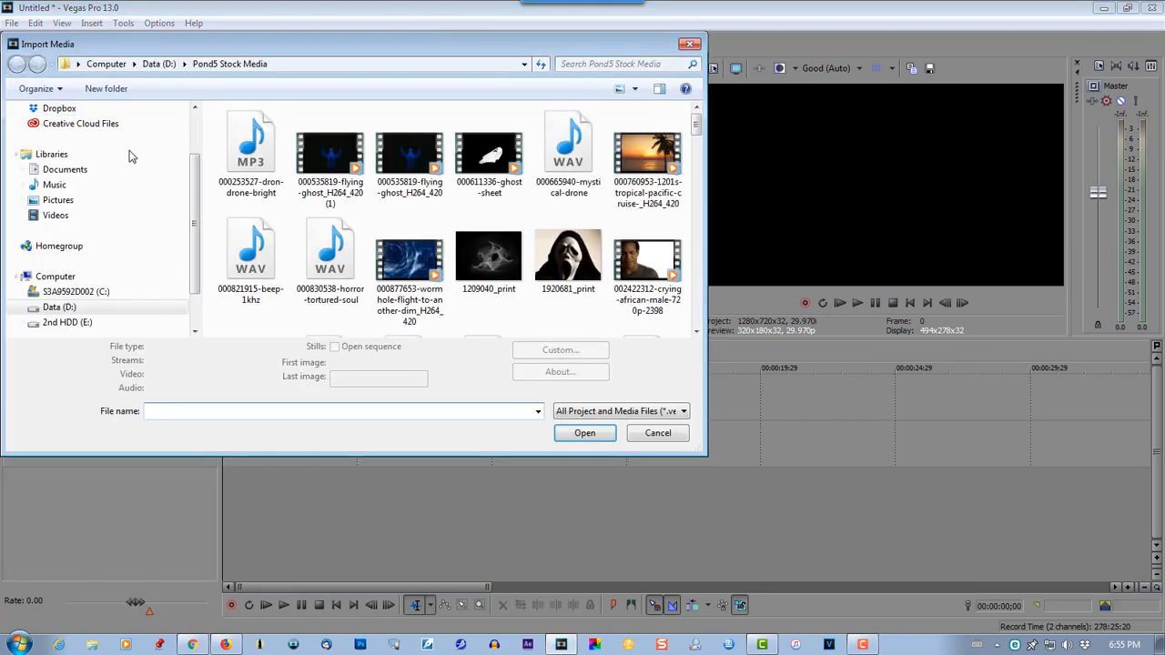
scroll(694, 137, down, 2)
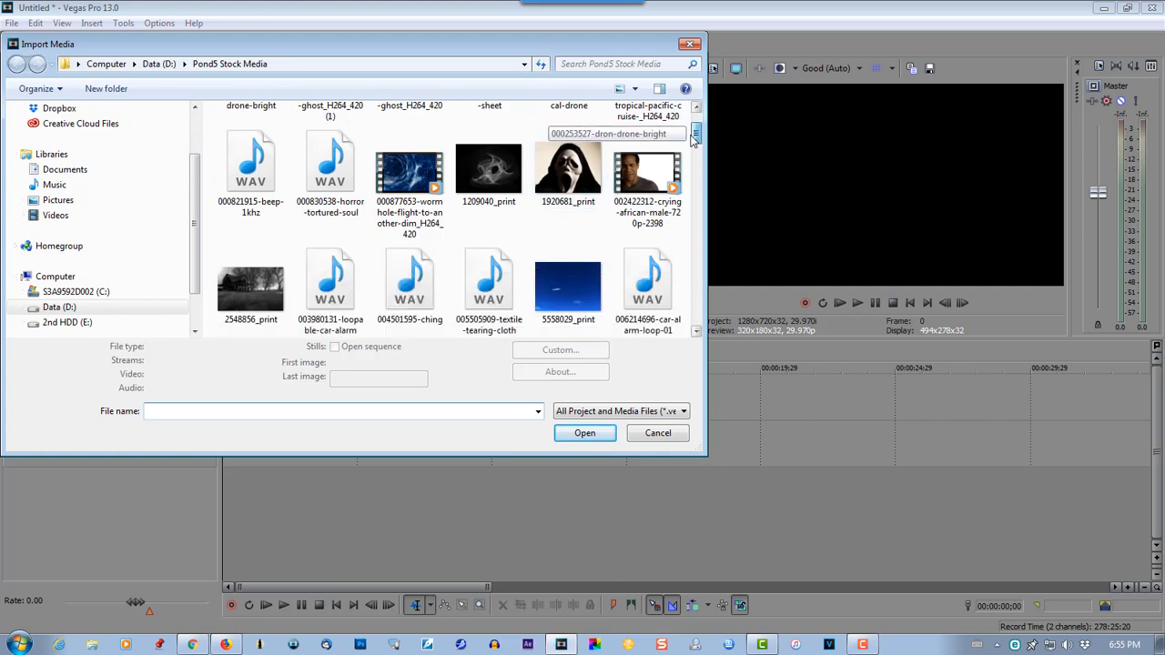
drag(693, 137, 689, 218)
click(637, 272)
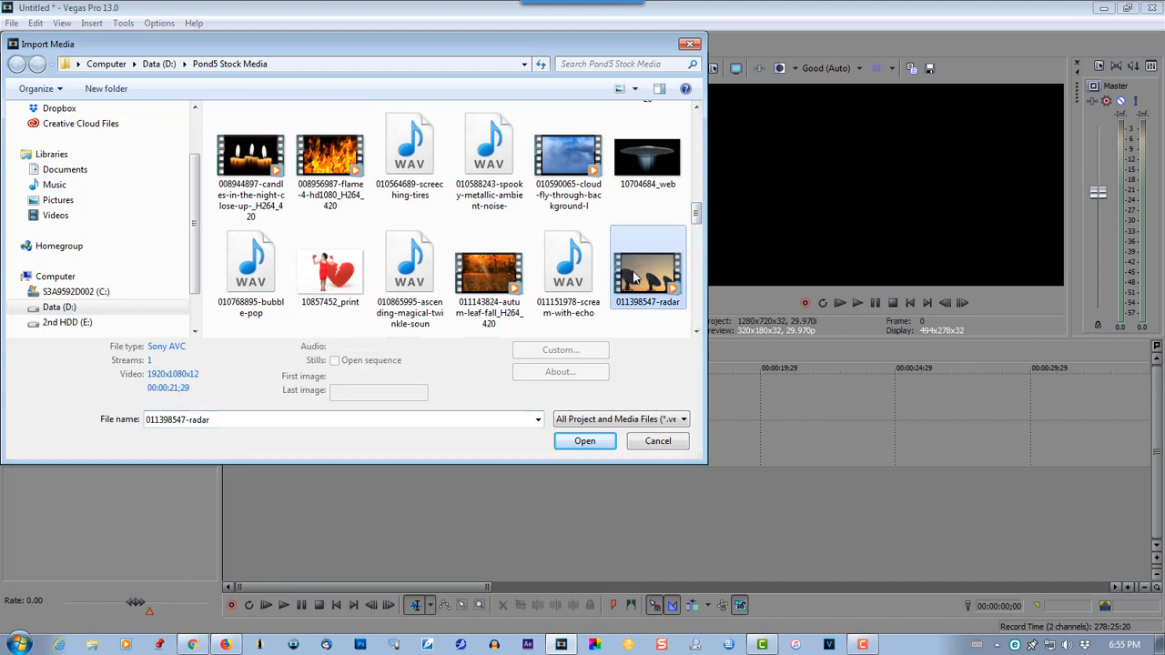
click(584, 440)
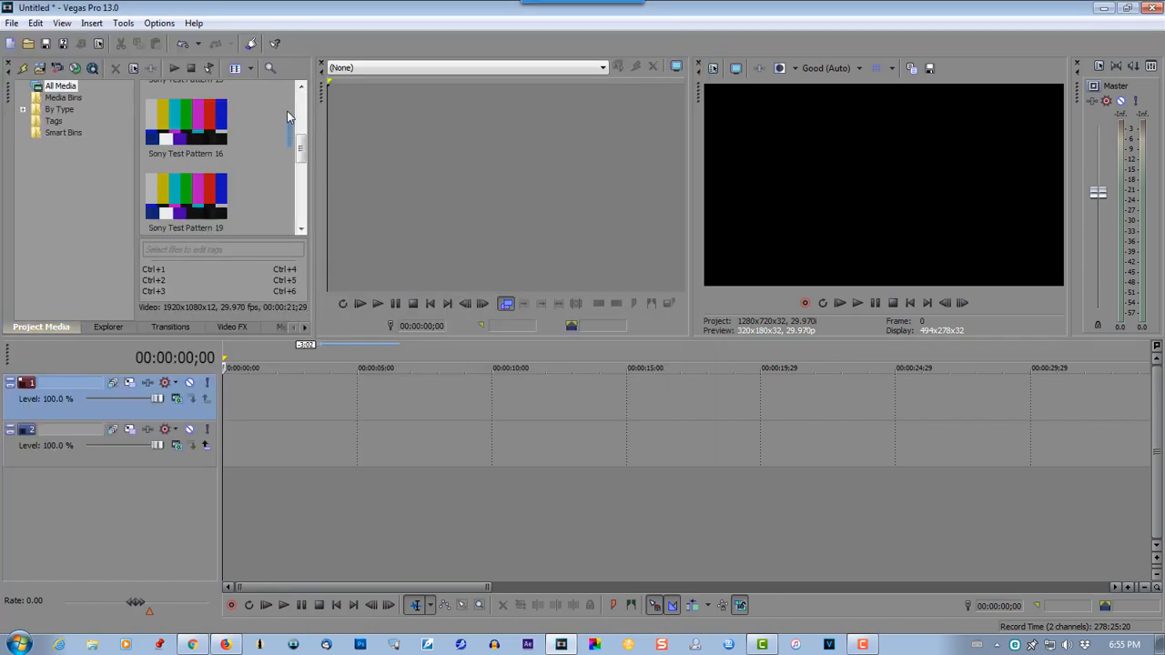
drag(301, 146, 298, 91)
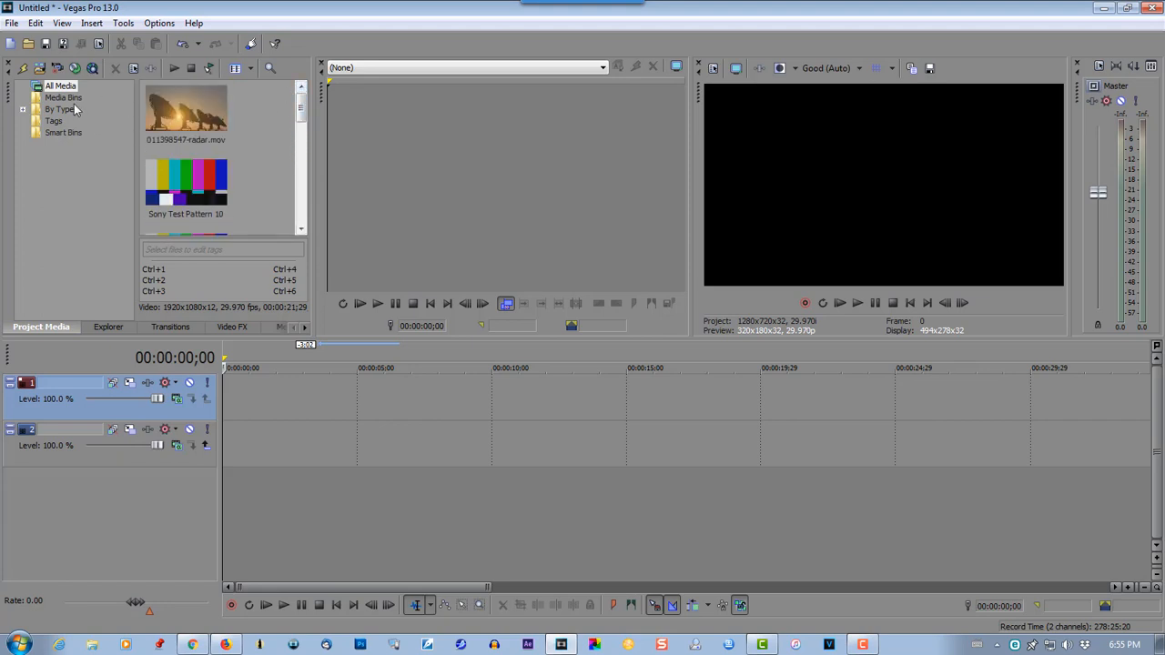
- Import the rendered "unicus gold" video from the VEGAS VIDEO RENDERS folder on the Desktop into the project media
click(39, 69)
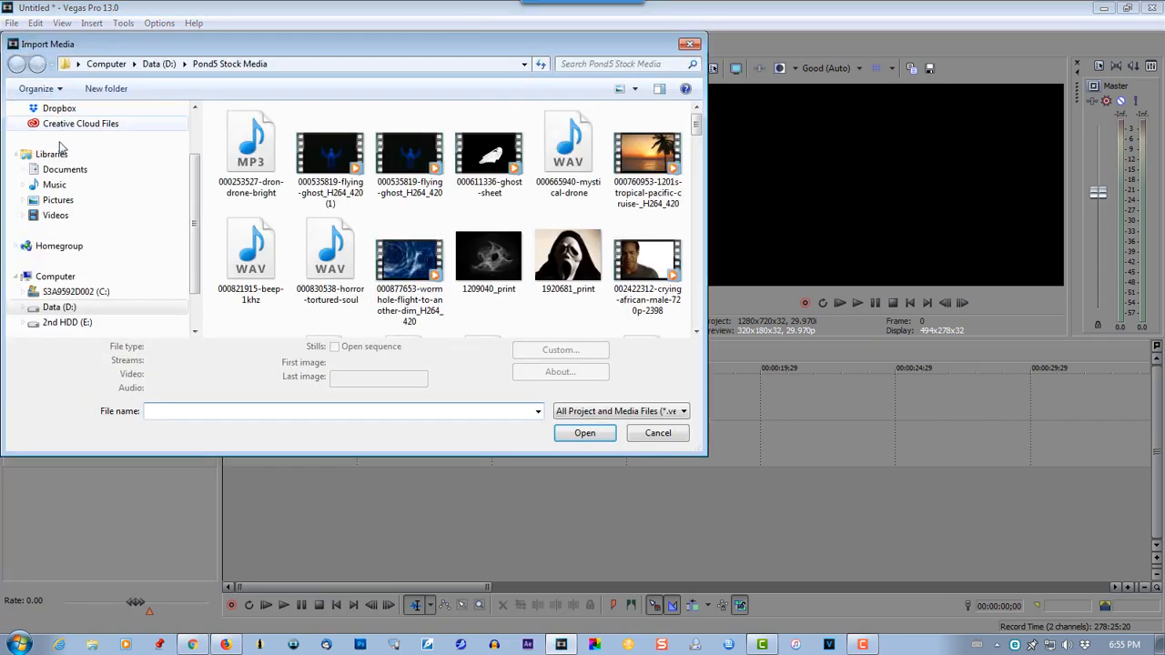
drag(192, 203, 188, 135)
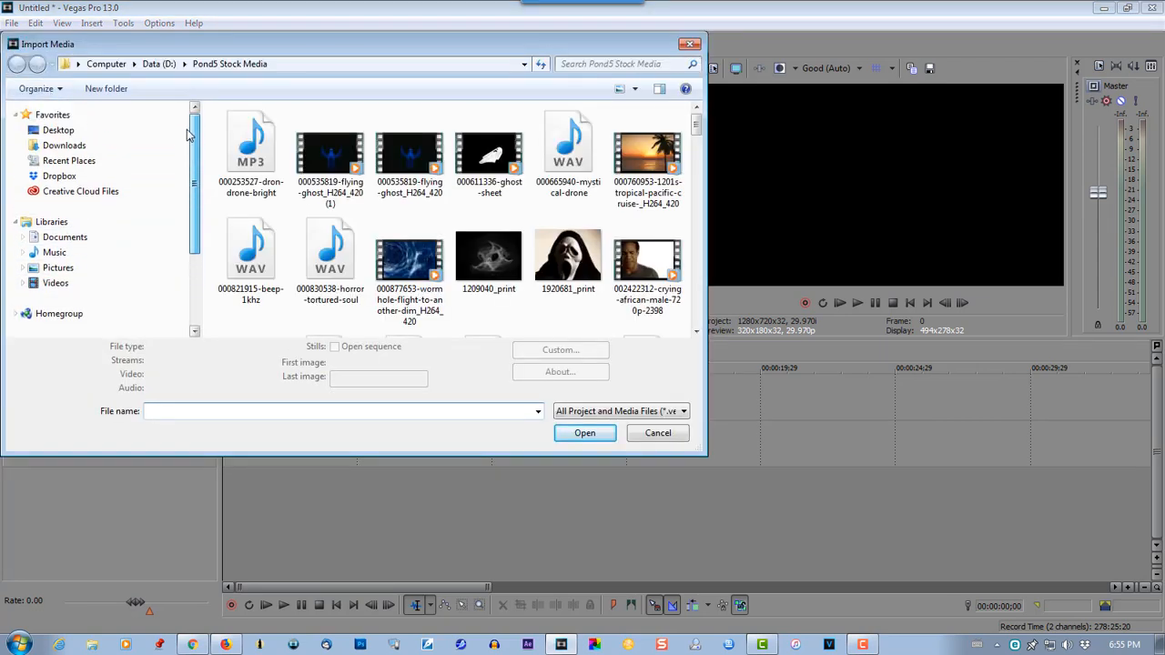
click(73, 134)
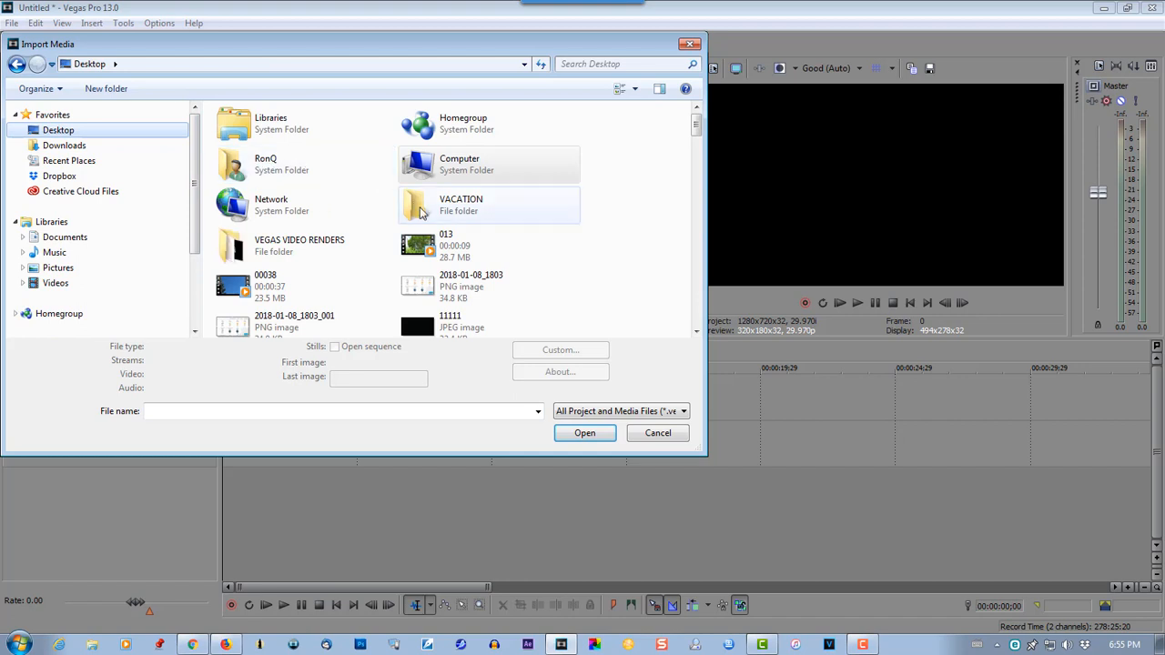
double_click(289, 244)
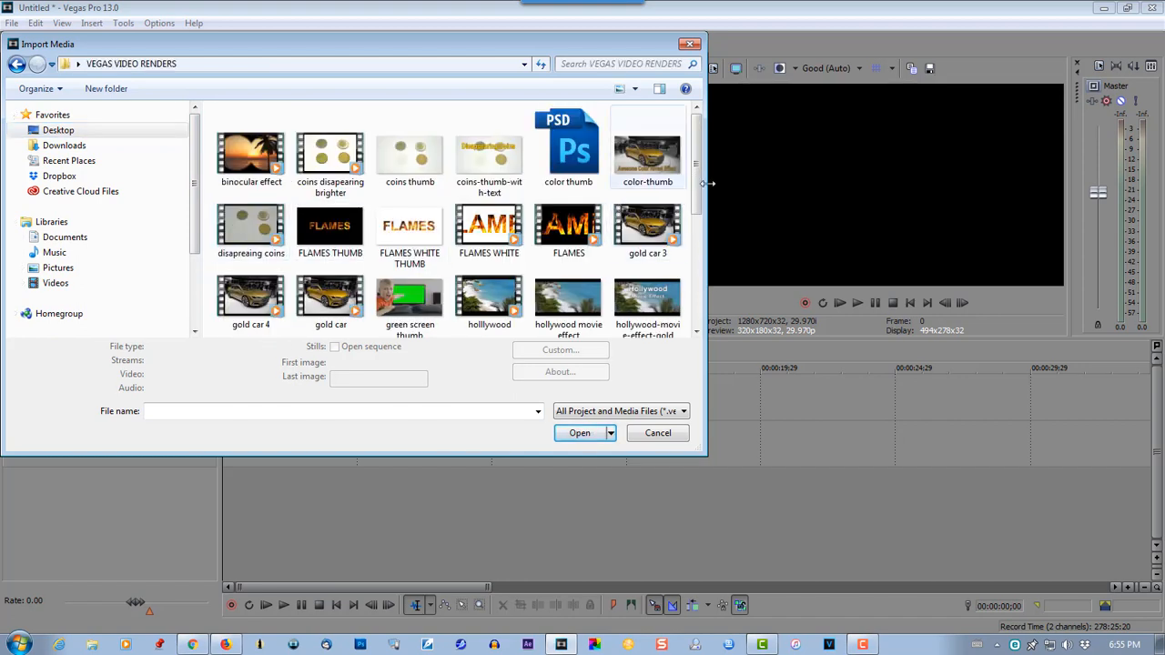
drag(696, 184, 695, 293)
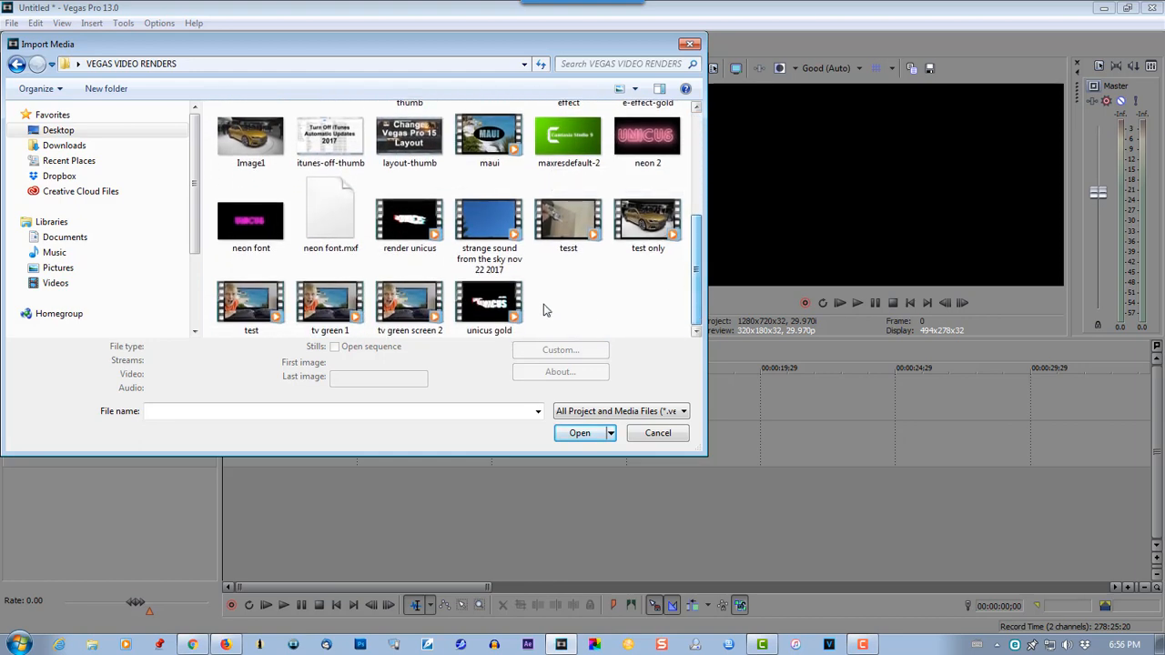
click(496, 305)
click(561, 435)
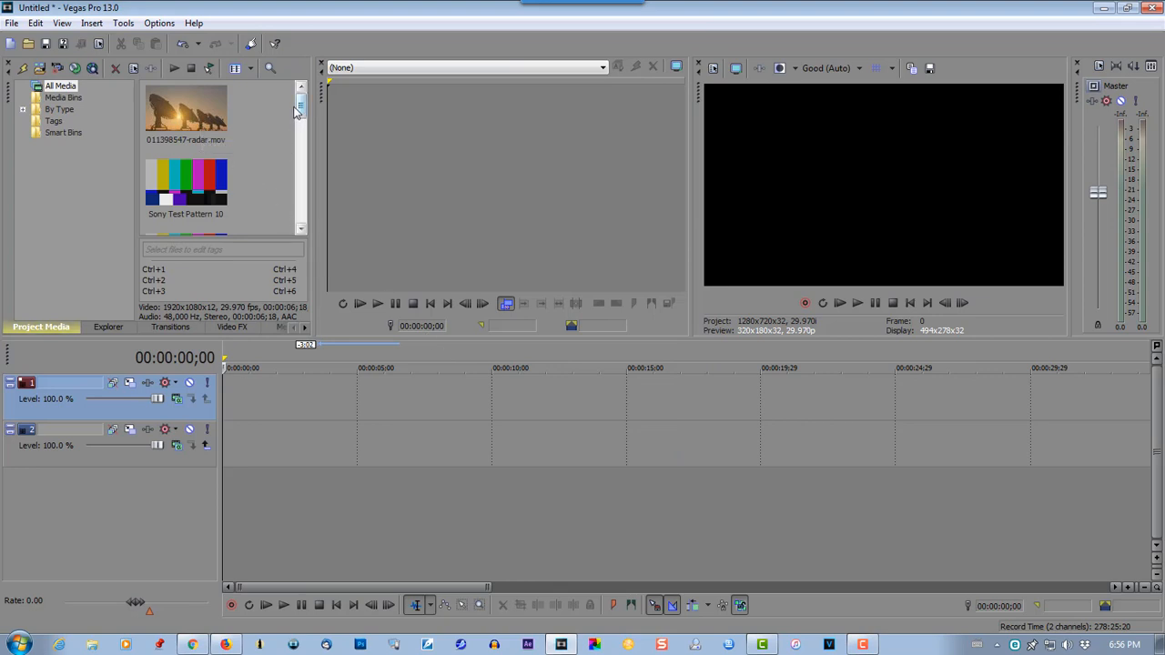
- Place unicus gold.mp4 at the start of track 1 and match the project video settings to this media
drag(300, 107, 291, 216)
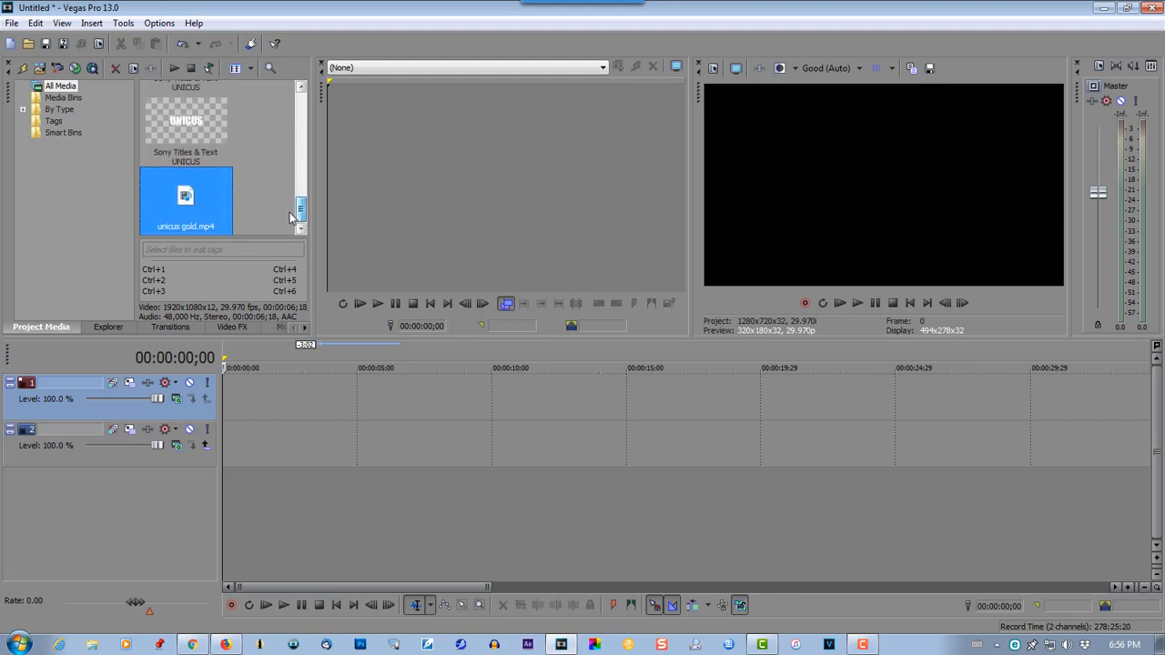
drag(177, 208, 232, 392)
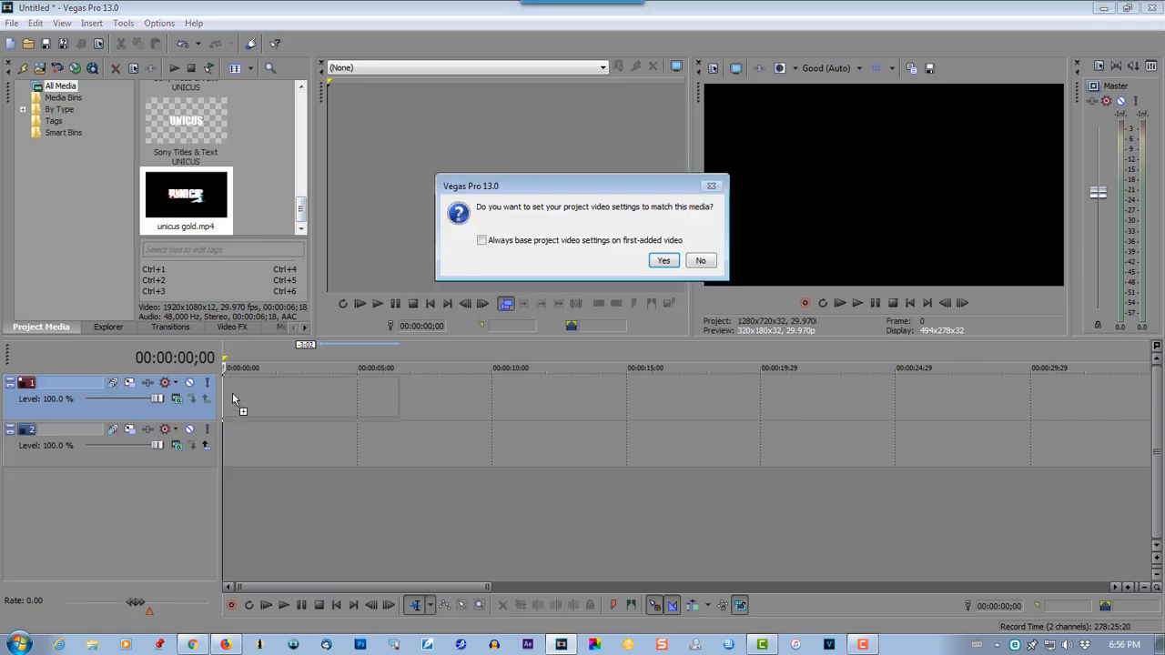
click(663, 261)
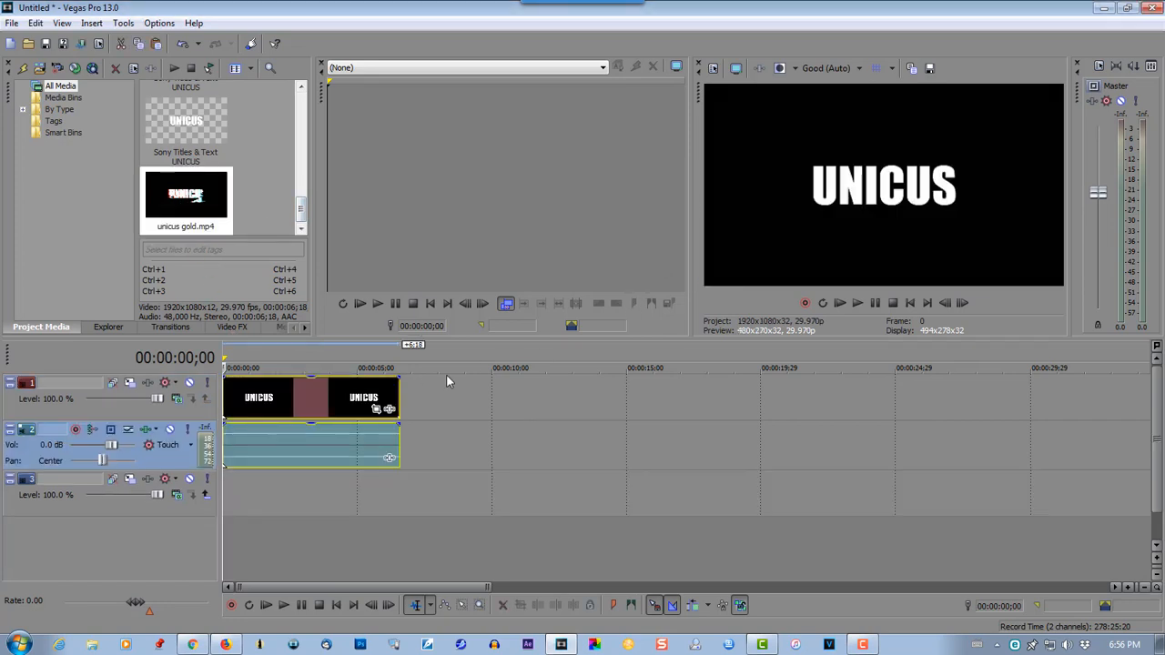
- Delete the audio event of the unicus gold clip together with its audio track
click(315, 461)
key(Delete)
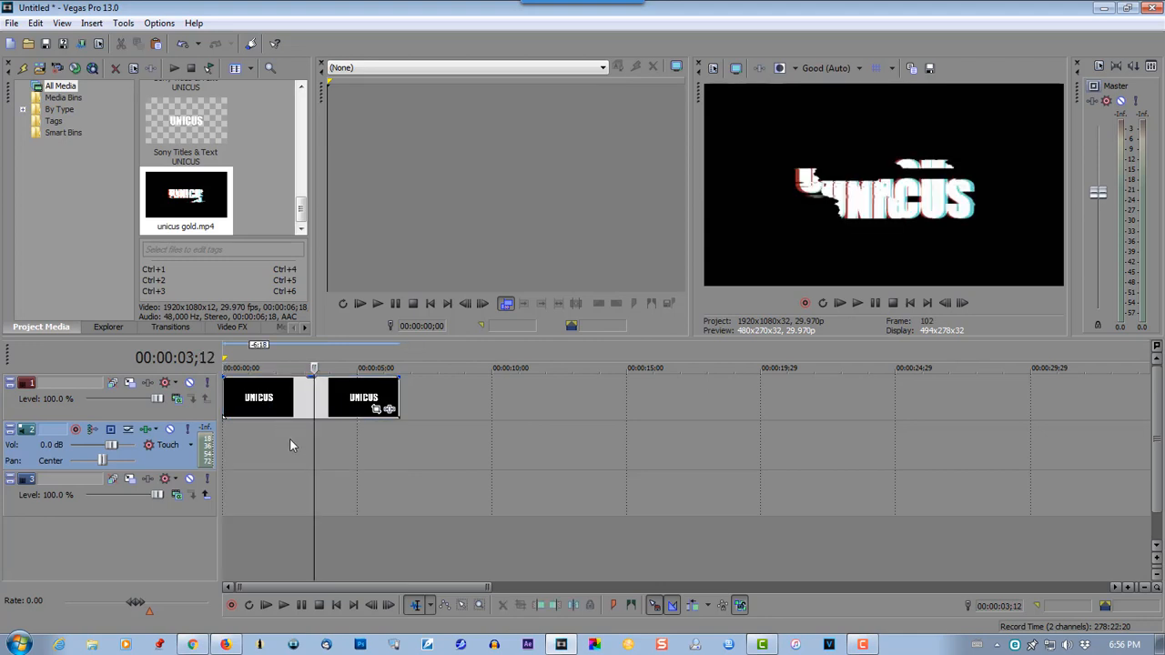
right_click(289, 437)
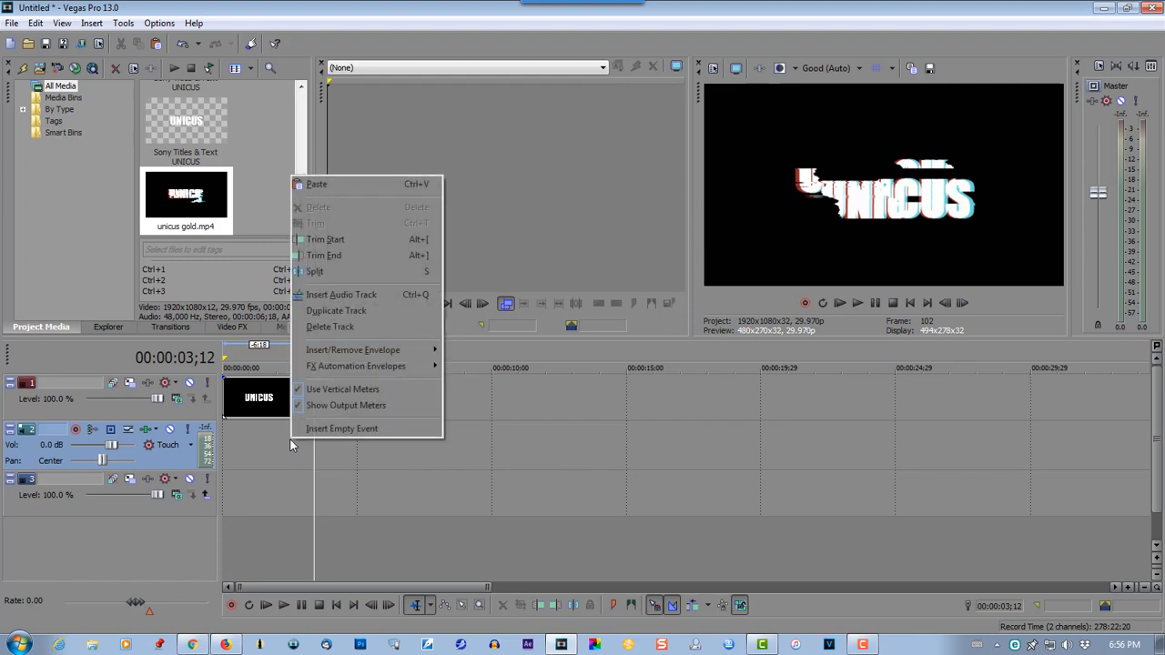
click(313, 328)
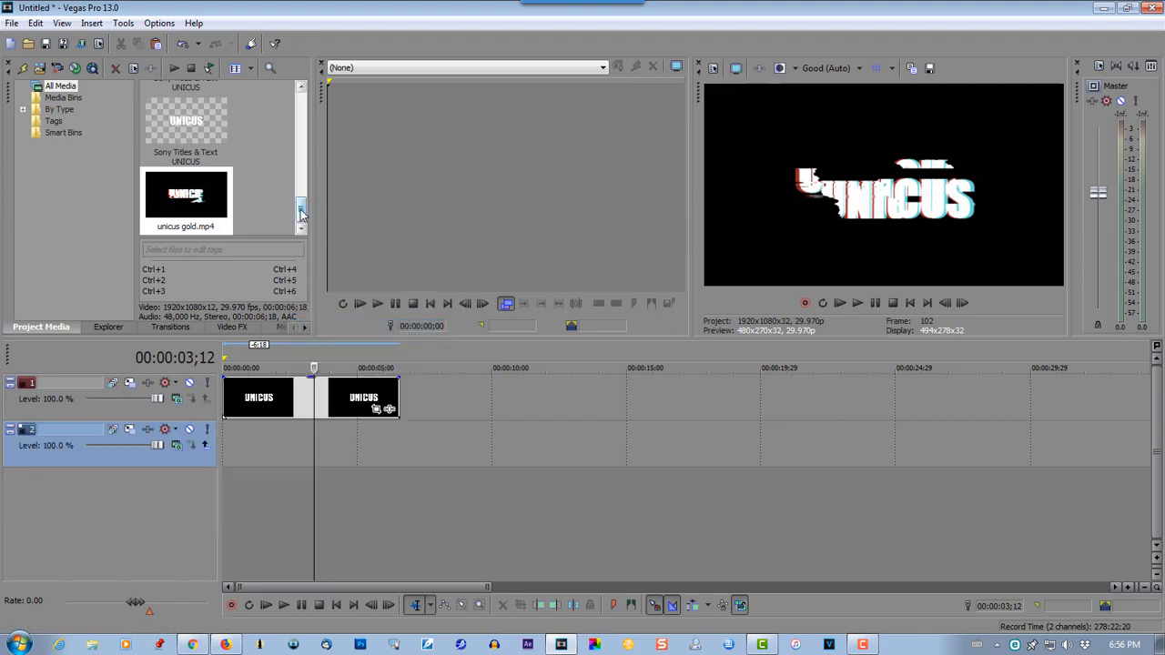
- Place 011398547-radar.mov at the start of track 2 and trim its end to match the unicus gold clip
drag(301, 214, 301, 102)
click(189, 114)
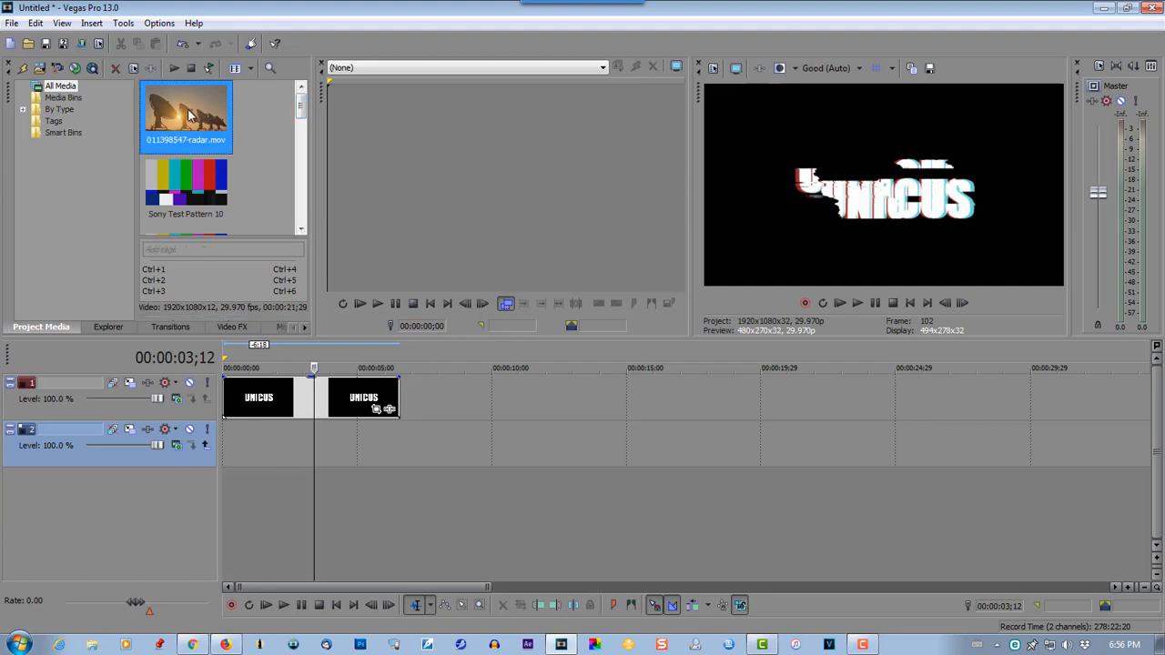
drag(189, 113, 230, 449)
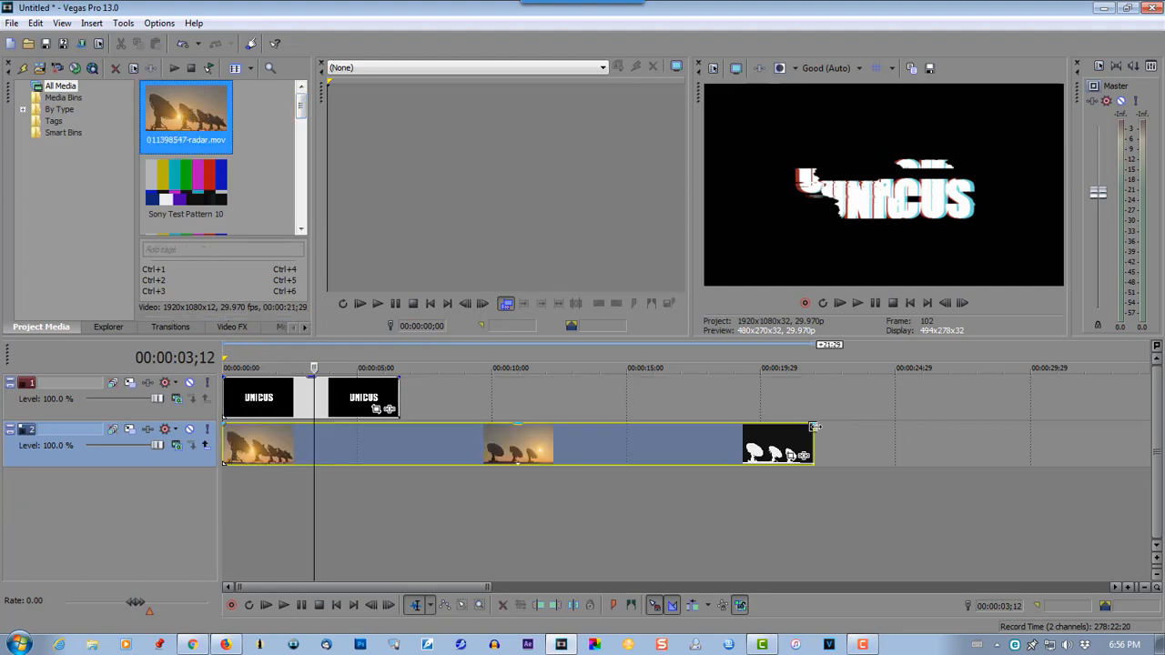
drag(811, 436, 400, 437)
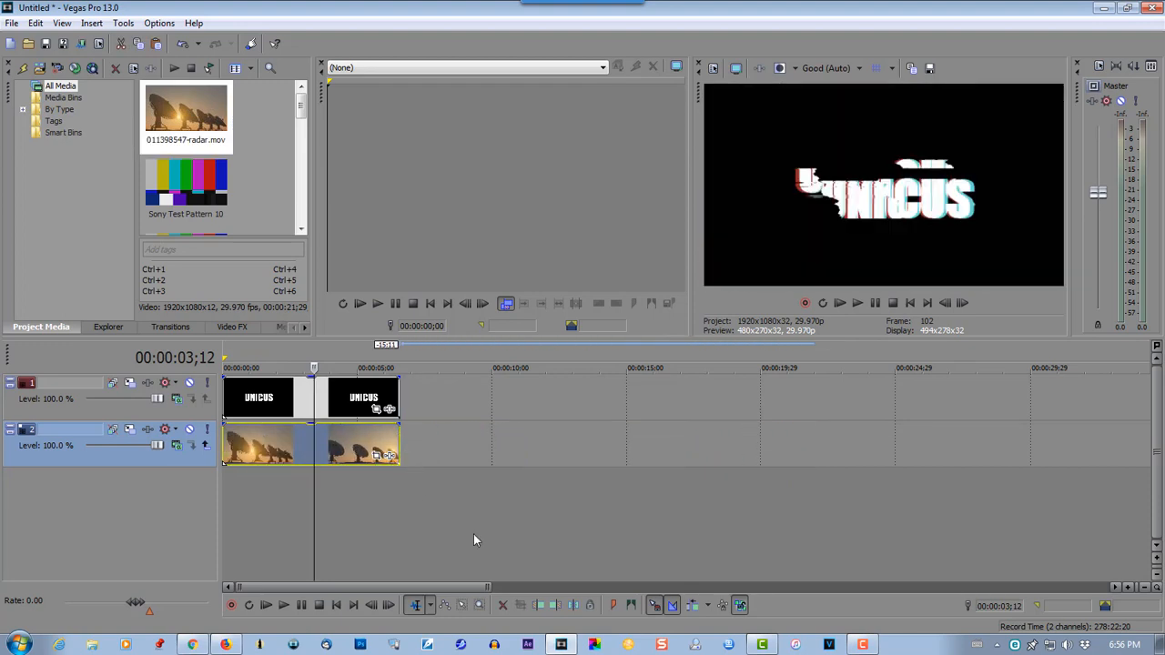
- Add a Pan/Crop keyframe at 00:00:05;13 on the unicus gold clip, shrinking the crop frame around its center to about 17.3 by 9.7
click(376, 409)
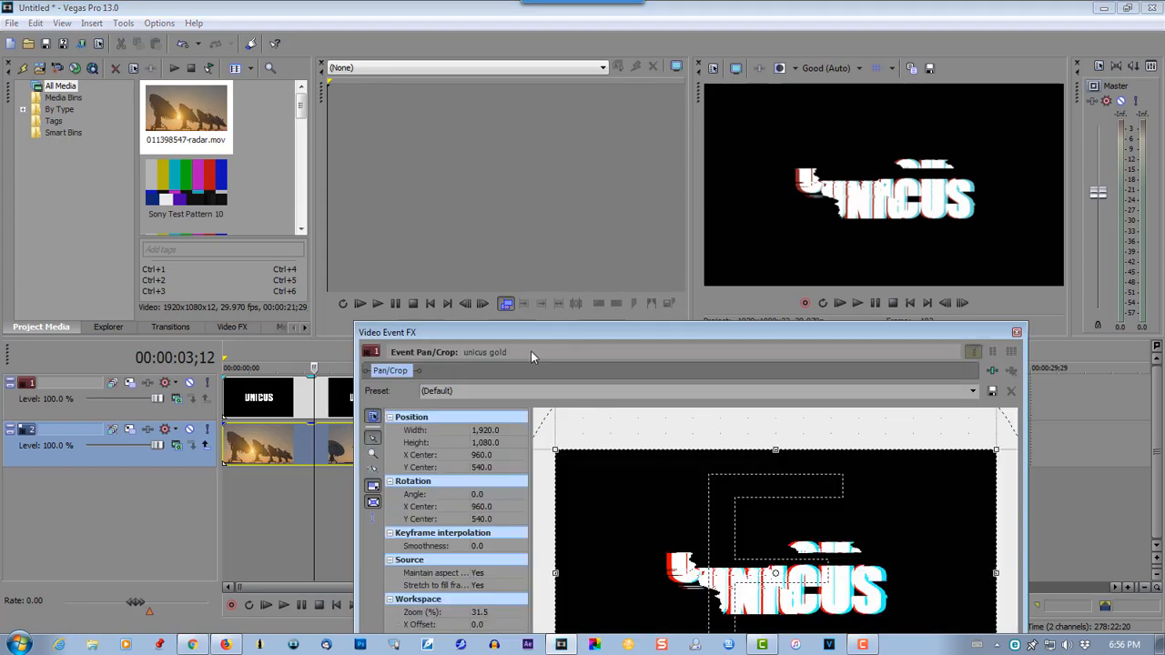
drag(543, 336, 349, 57)
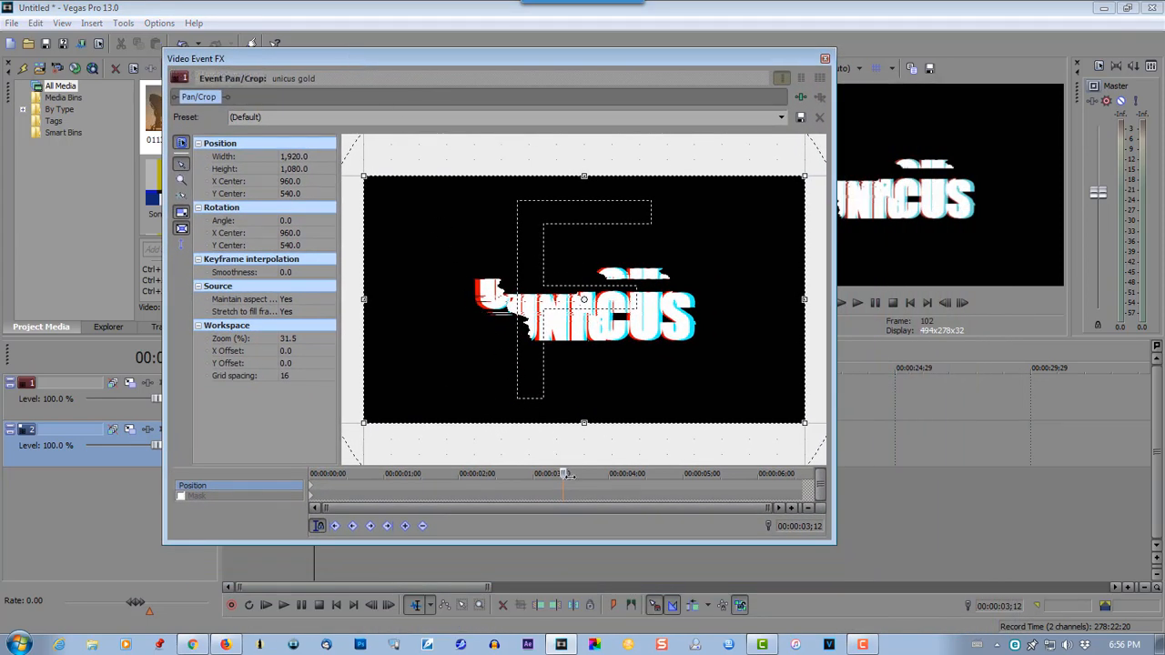
click(707, 481)
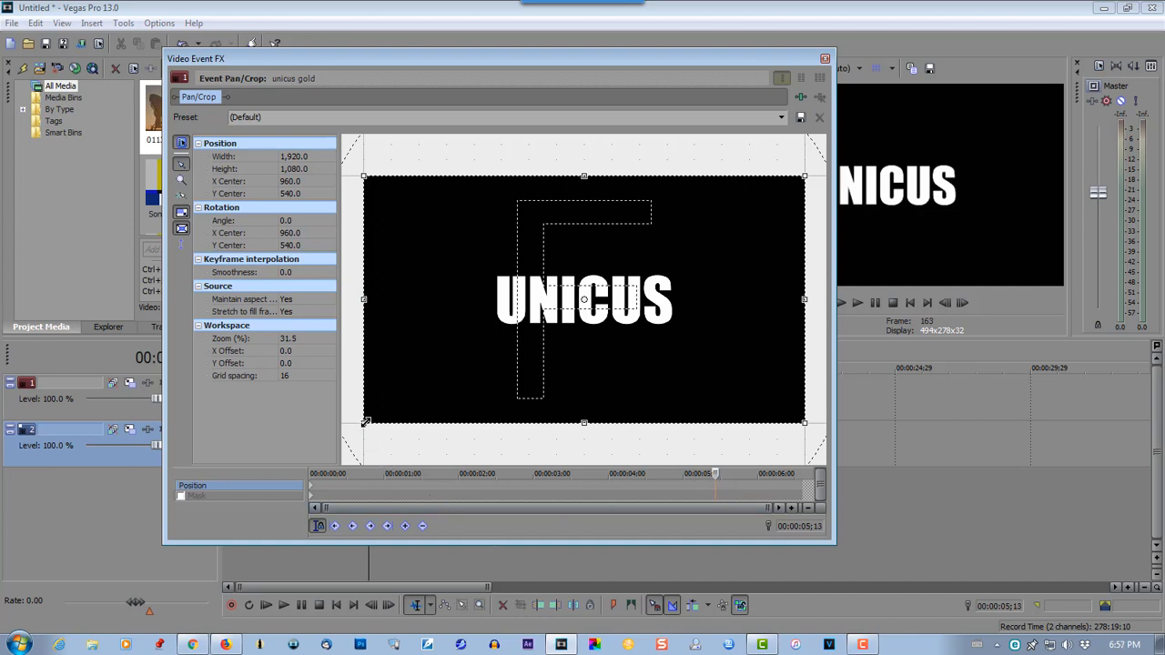
drag(365, 421, 582, 303)
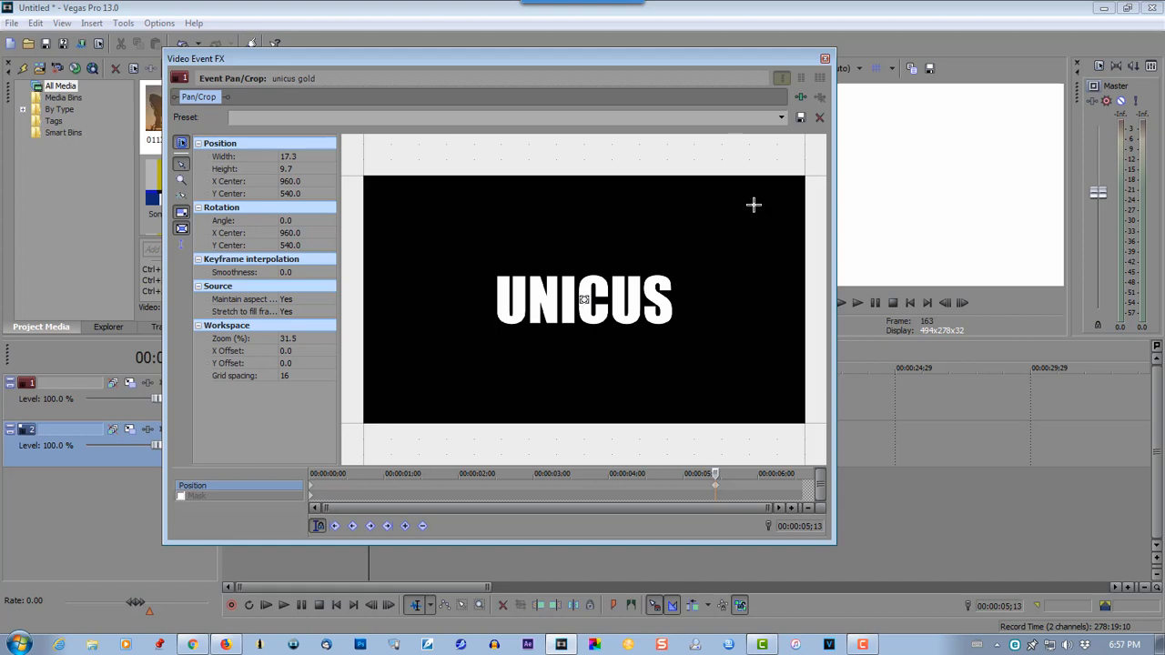
click(824, 58)
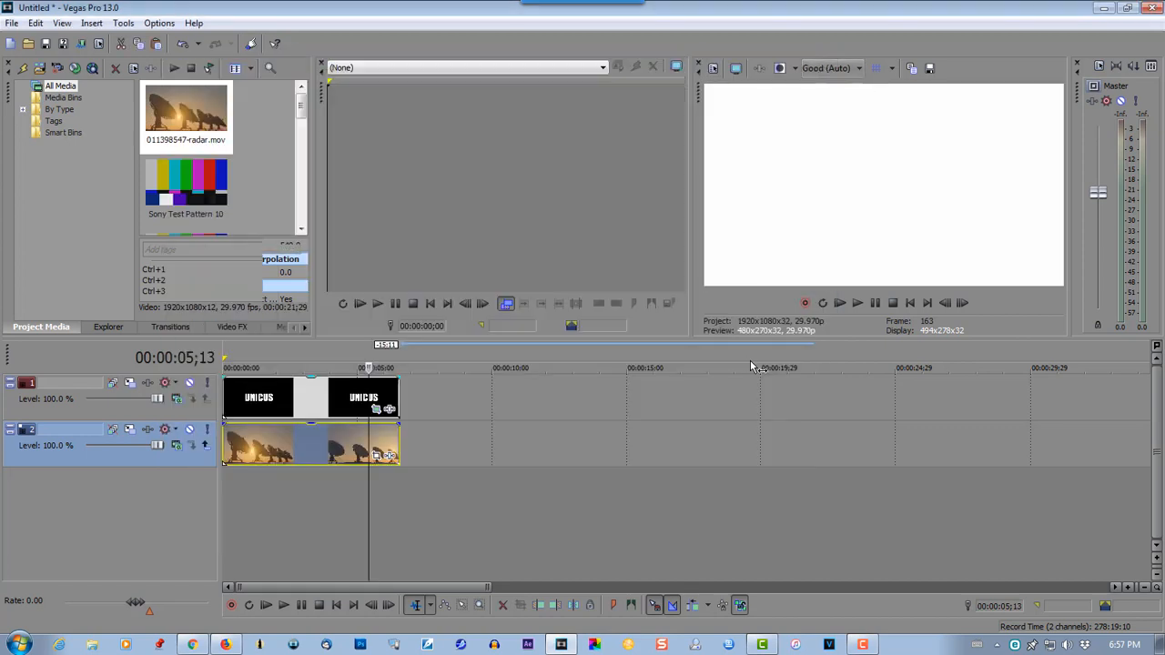
- Set track 1's compositing mode to Multiply (Mask) and check the masked title about one second into the timeline
click(177, 401)
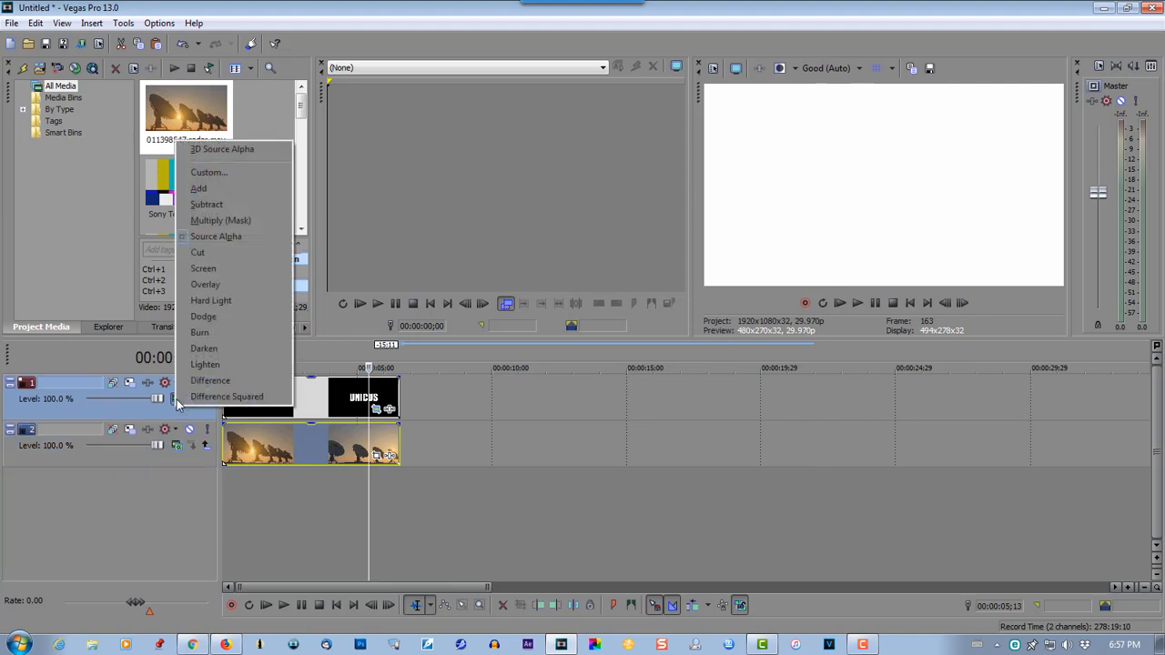
click(192, 225)
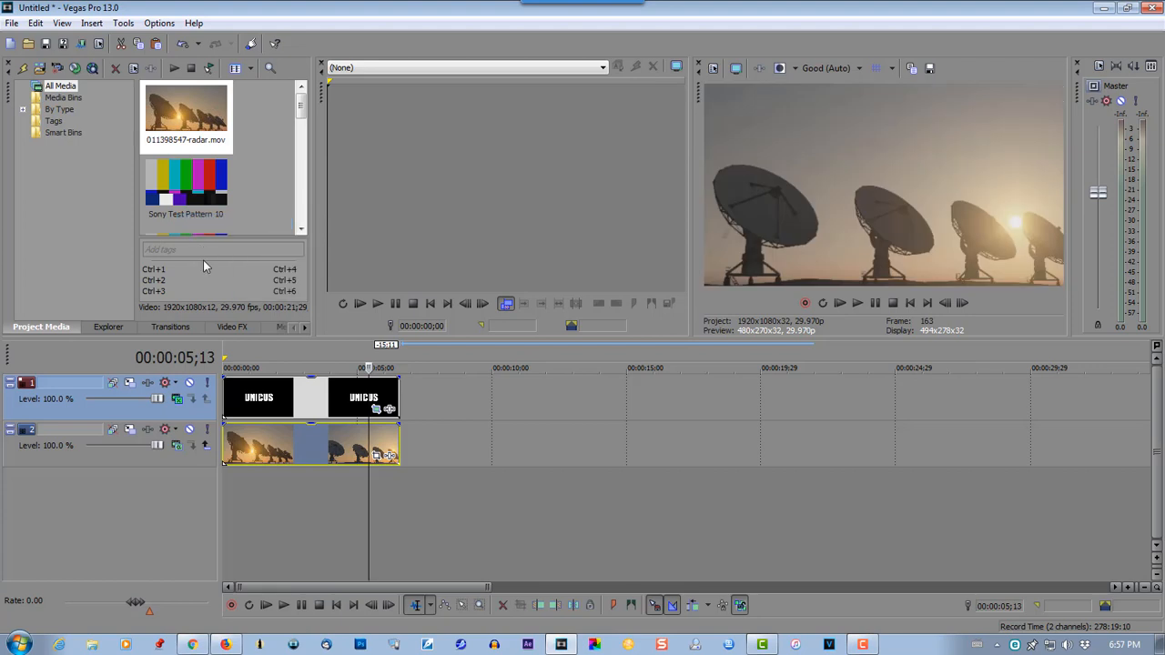
click(250, 359)
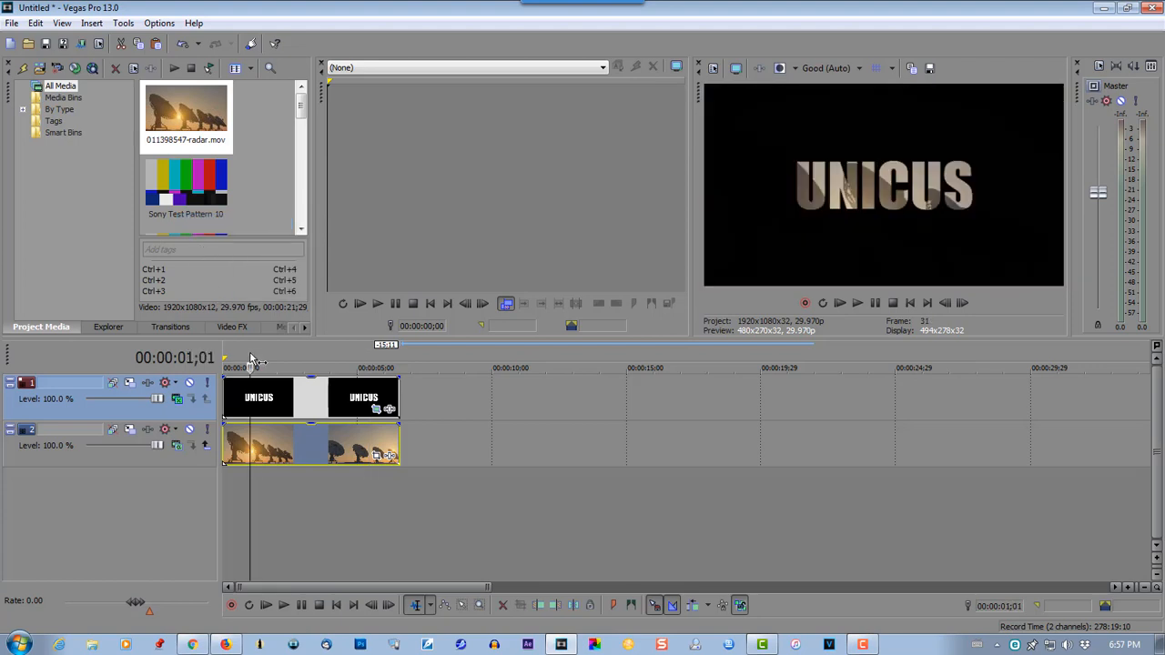
- Play back the masked title zoom from the start of the timeline to past the end of the clips
click(236, 348)
click(236, 348)
click(231, 347)
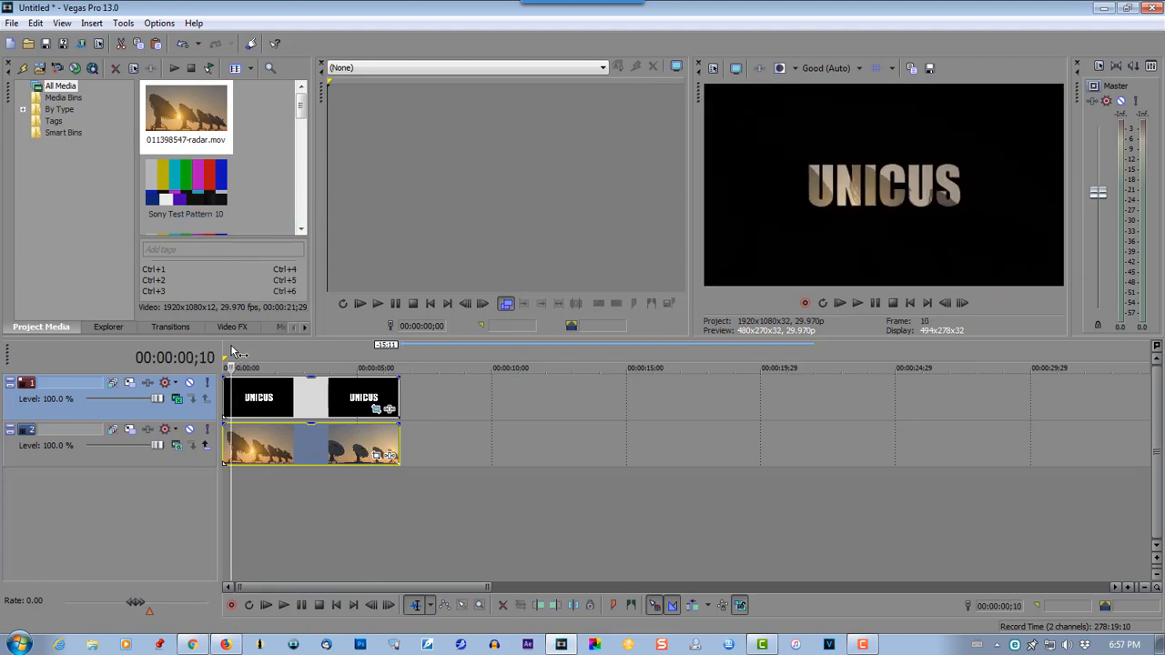
double_click(231, 347)
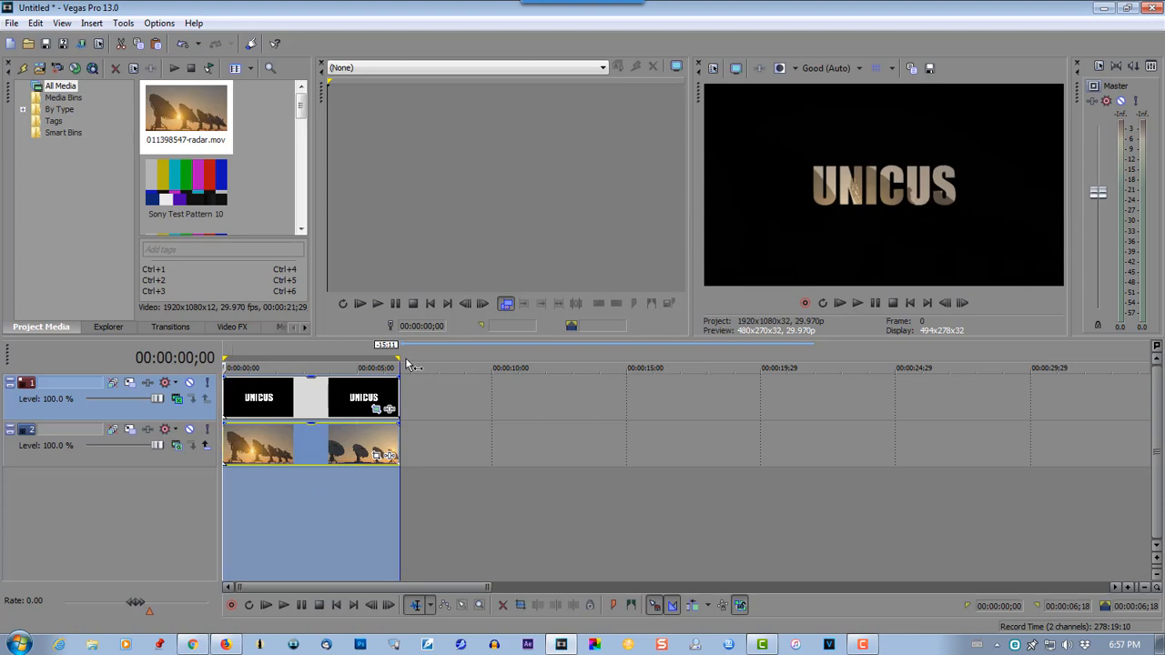
drag(398, 358, 199, 346)
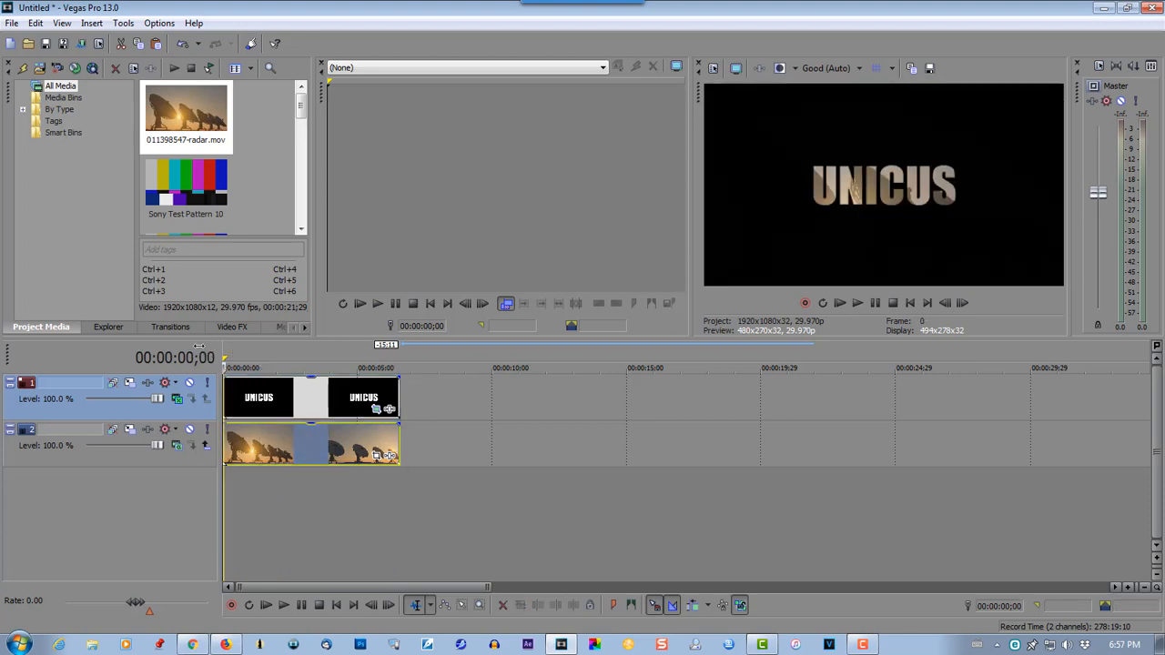
click(857, 303)
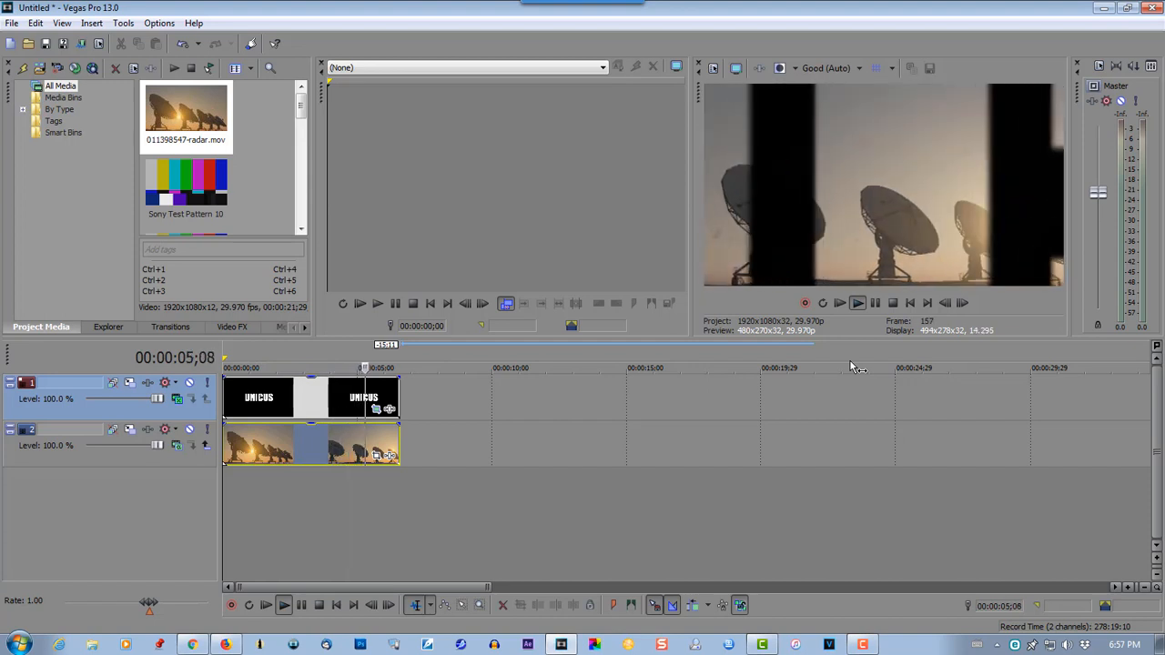
click(874, 304)
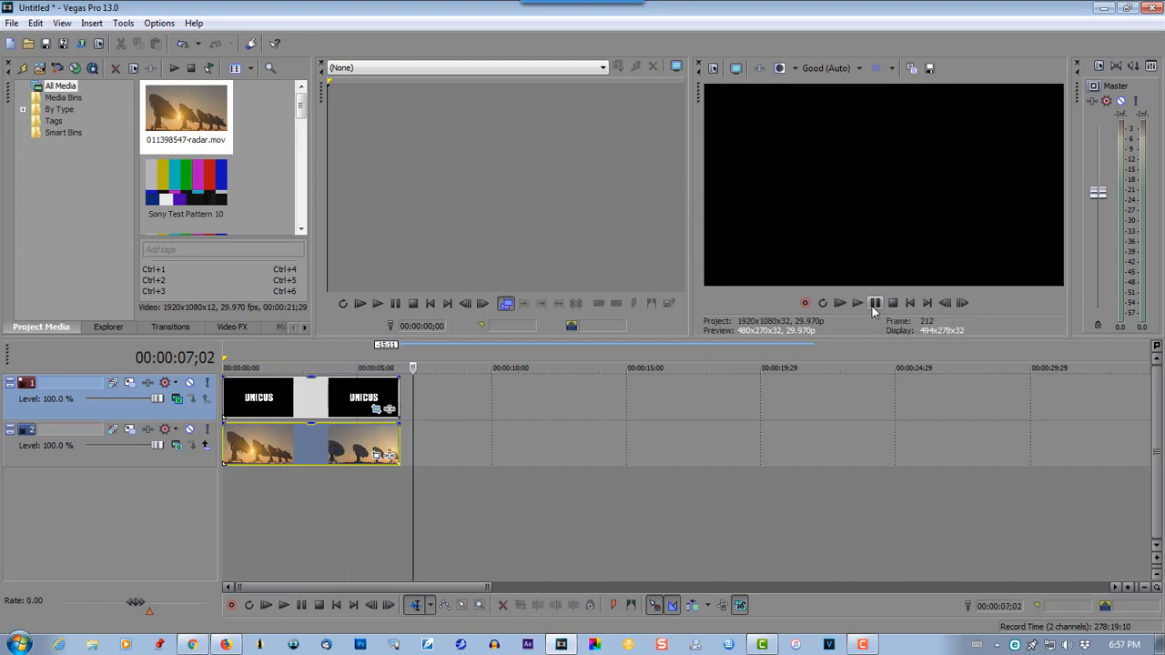